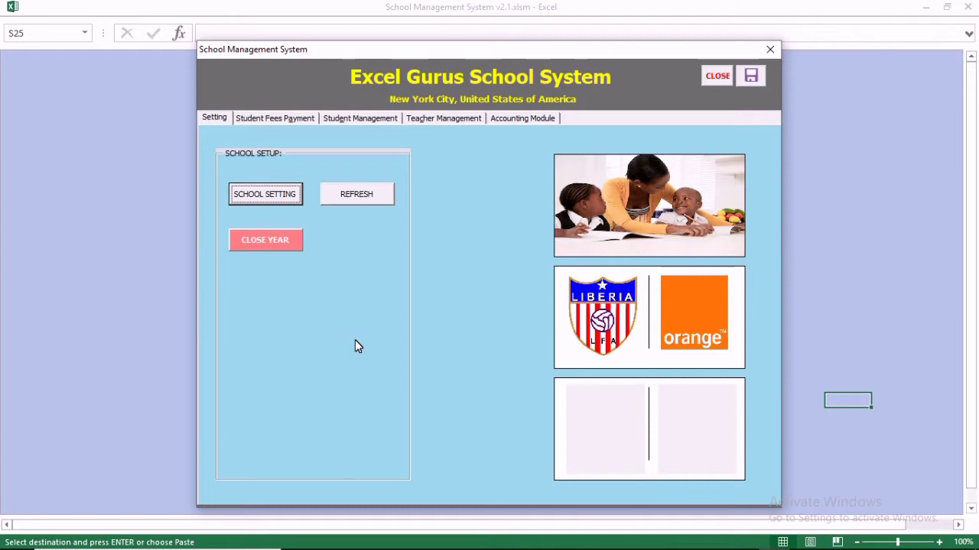
# Step: Look over the Student Fees Payment page, then show Student Management with two registered students
pyautogui.click(214, 117)
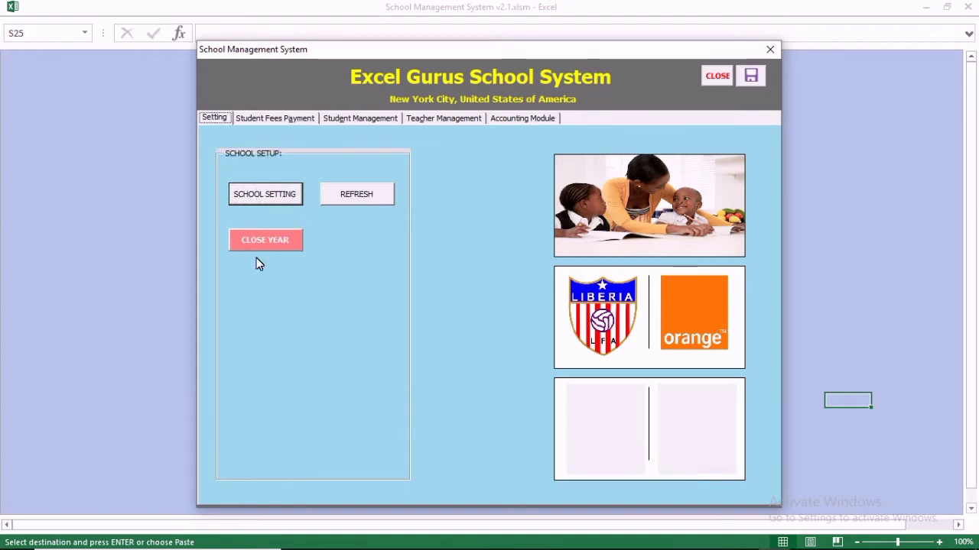
pyautogui.click(265, 240)
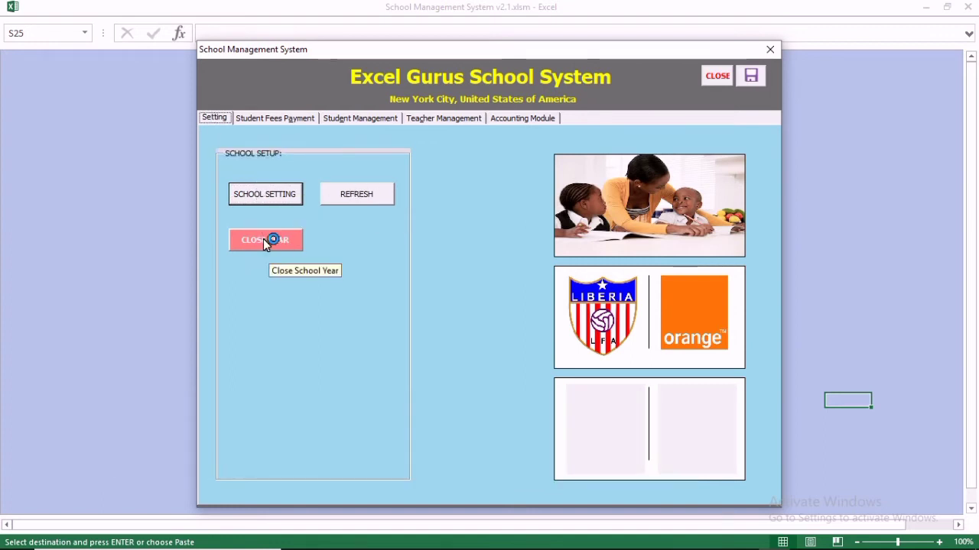
pyautogui.click(273, 119)
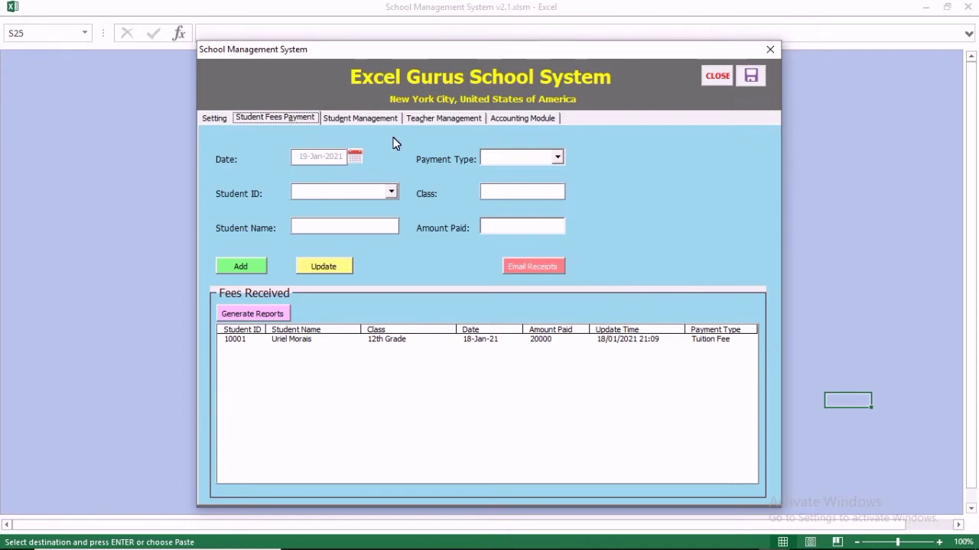
pyautogui.click(359, 118)
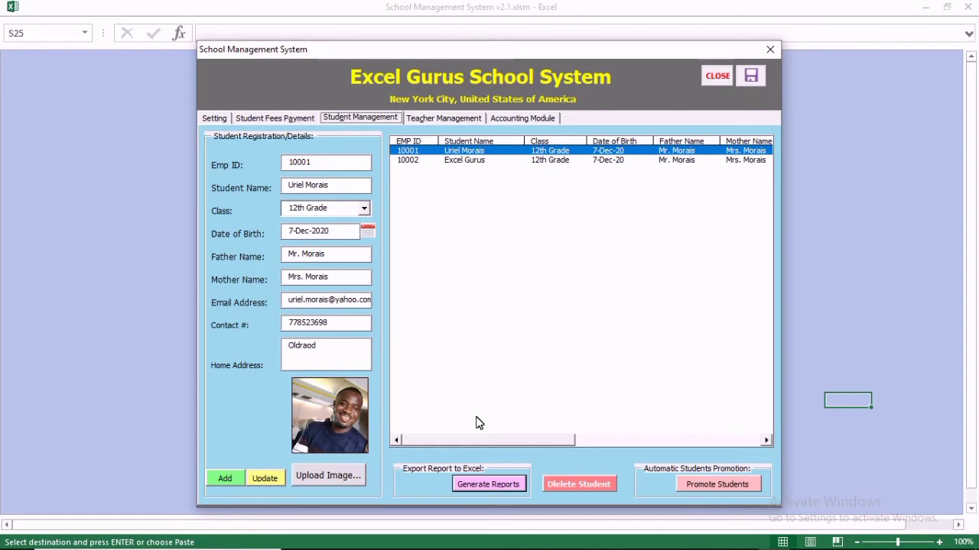
# Step: Generate the student records report into Book3, then close Book3 without saving
pyautogui.click(494, 484)
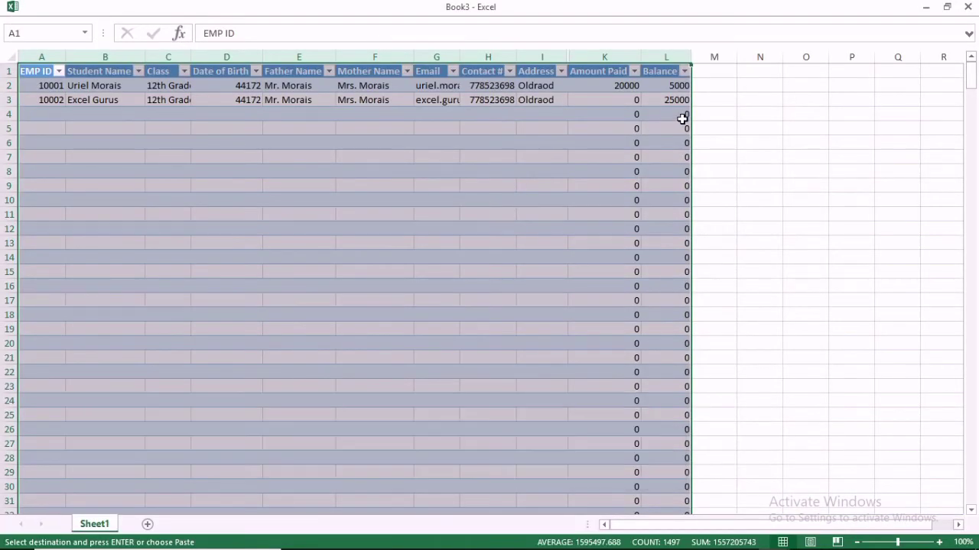
pyautogui.click(964, 4)
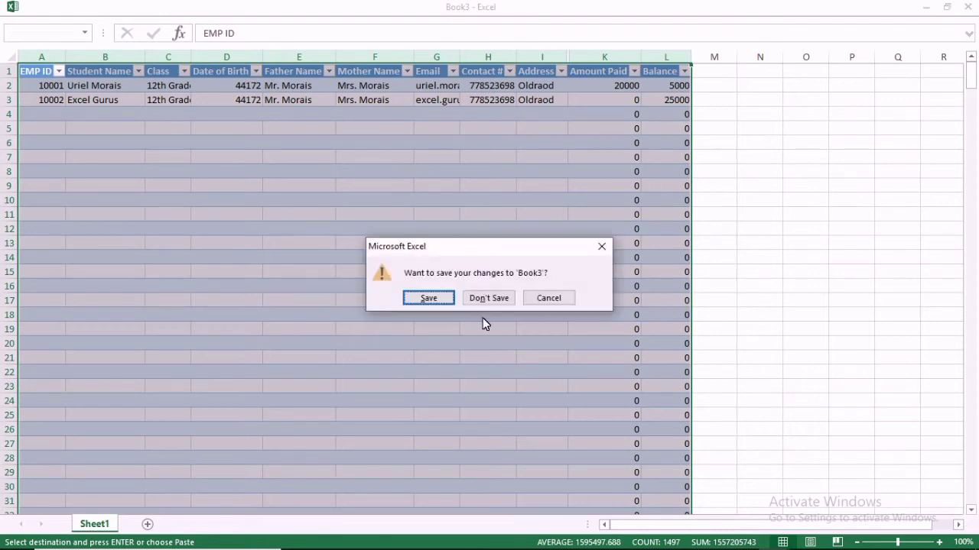
pyautogui.click(487, 295)
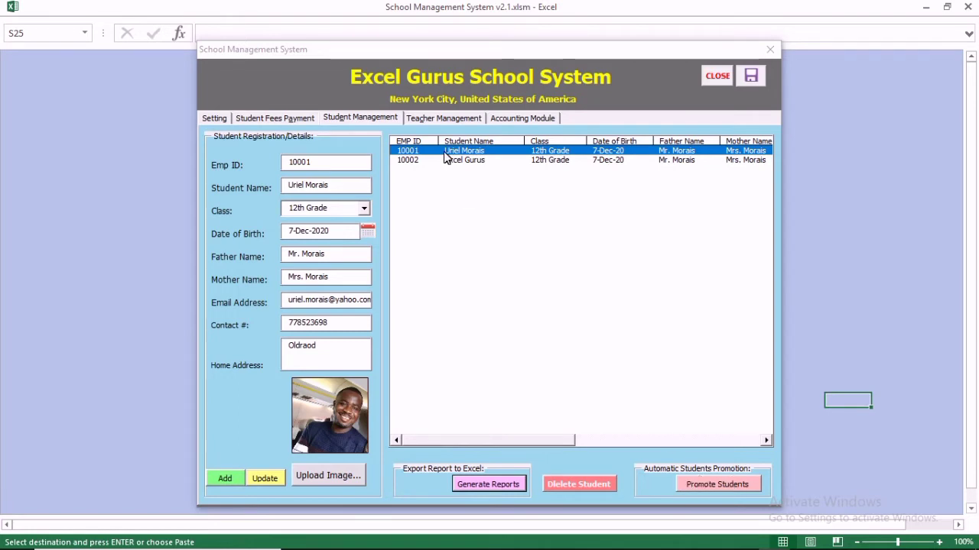
# Step: Show the Teacher Management page with its three instructors and focus the Teacher Name box
pyautogui.click(441, 118)
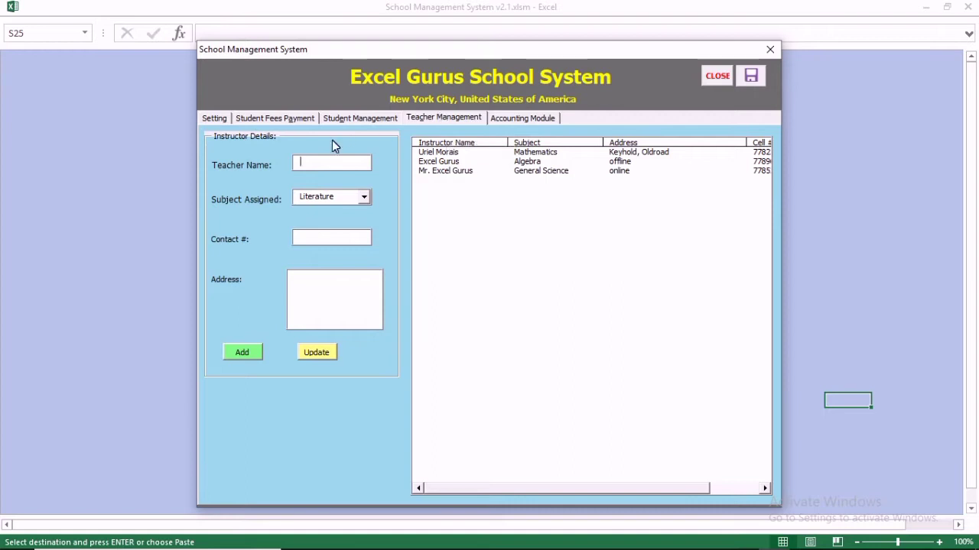
pyautogui.click(321, 163)
# Step: Open the Accounting Module, view the Chart of Accounts sheet, and close it back to the form
pyautogui.click(518, 119)
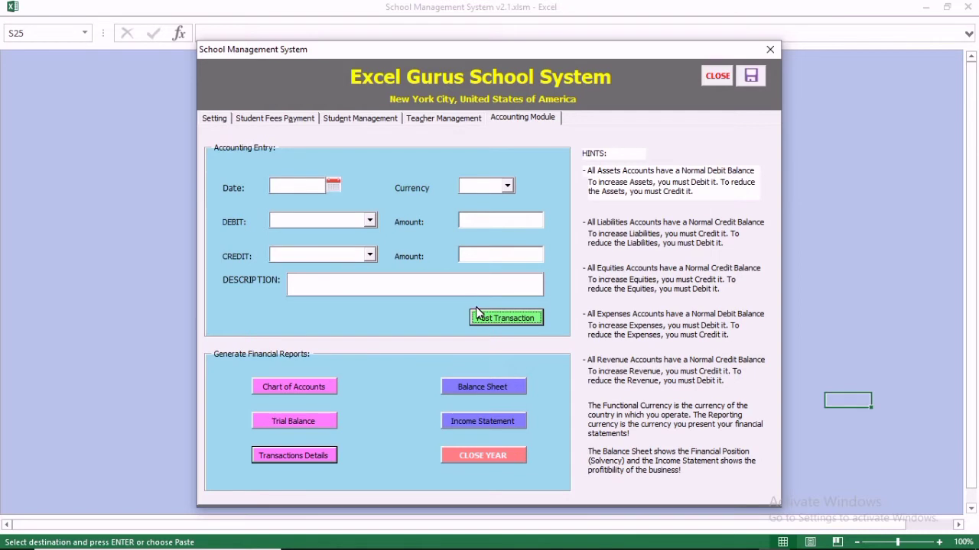
pyautogui.click(291, 384)
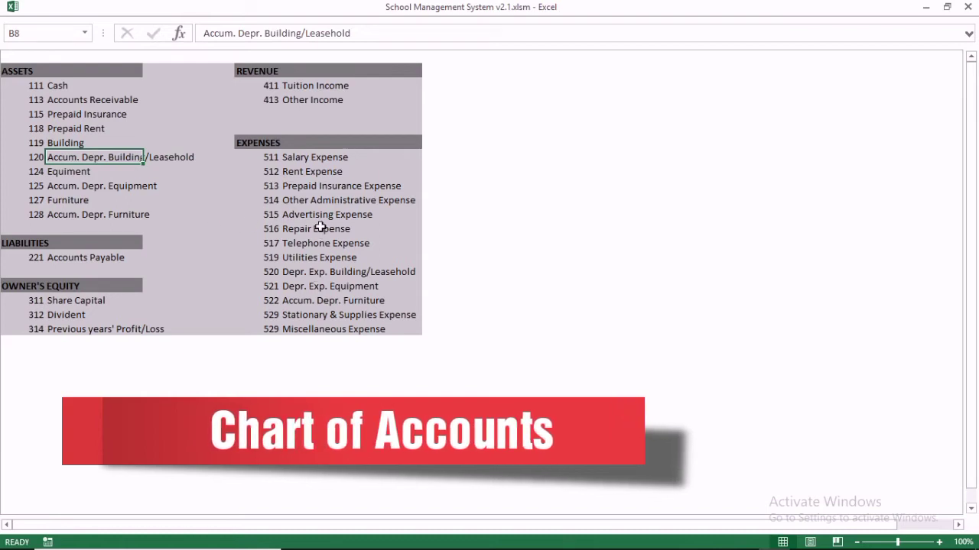
pyautogui.click(967, 6)
pyautogui.click(537, 322)
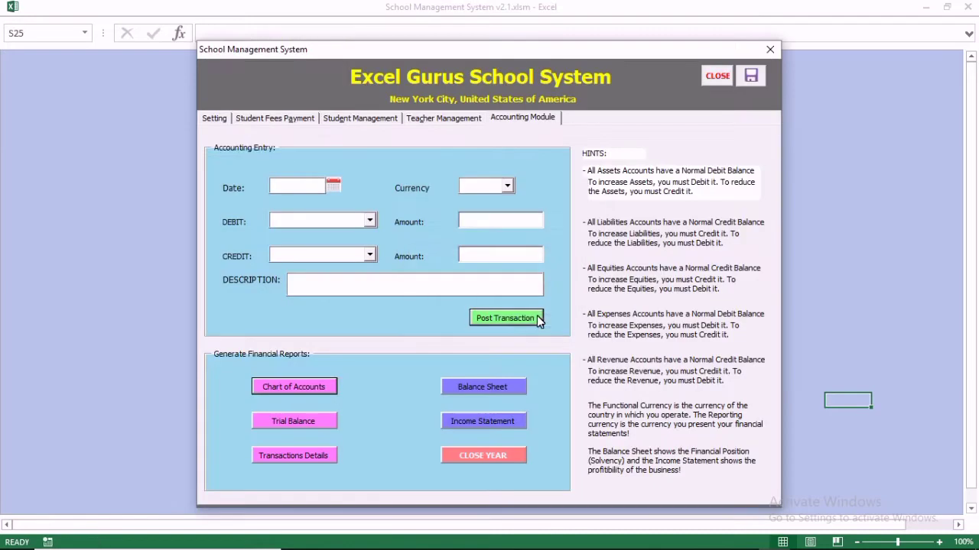
# Step: Review the Trial Balance sheet in LRD and USD, then close it back to the form
pyautogui.click(291, 419)
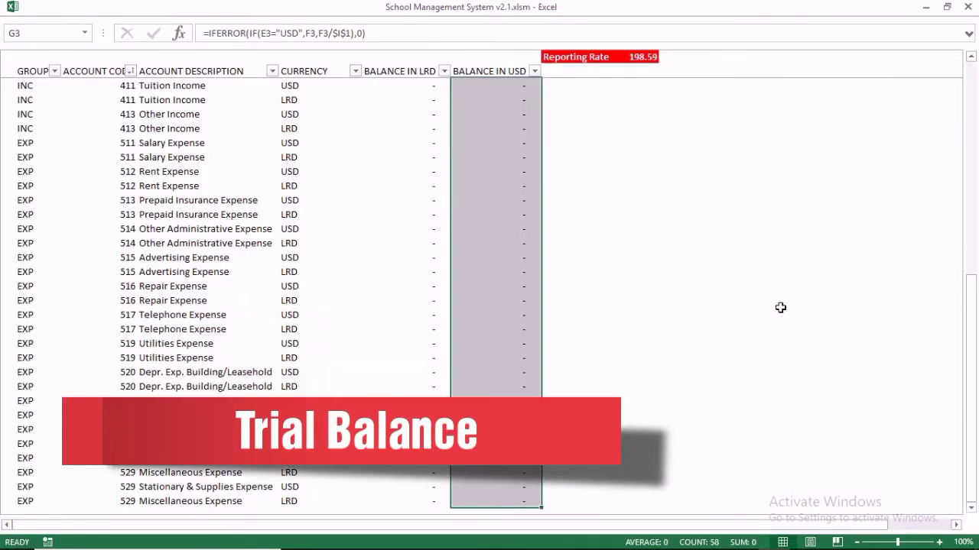
pyautogui.moveTo(972, 305); pyautogui.dragTo(970, 90)
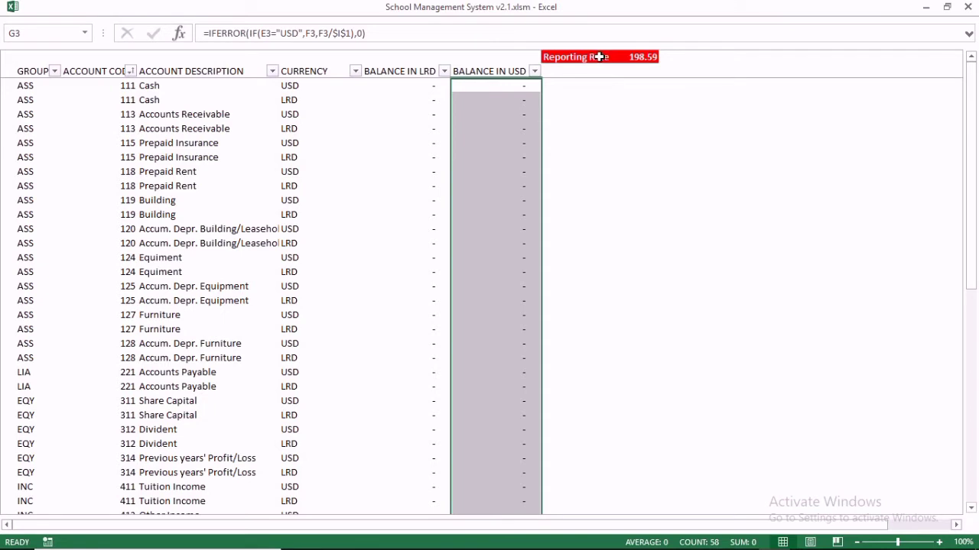
pyautogui.click(967, 7)
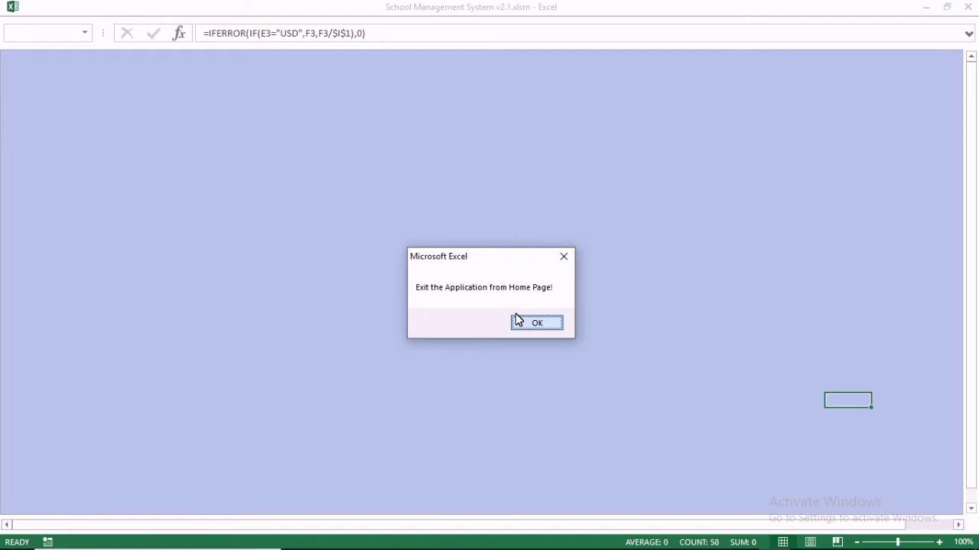
pyautogui.click(516, 320)
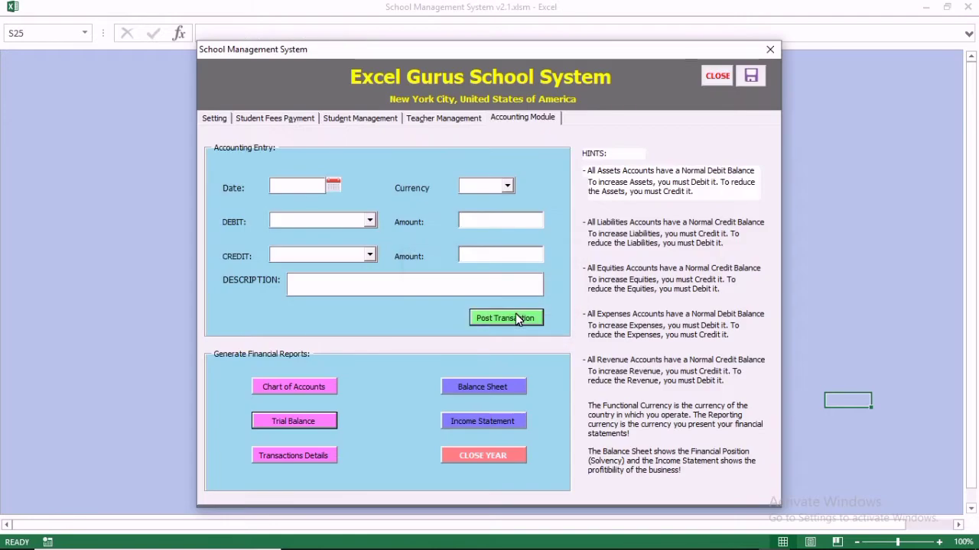
# Step: Review the Balance Sheet for 31-Jan-21, then close it back to the Accounting Module
pyautogui.click(464, 385)
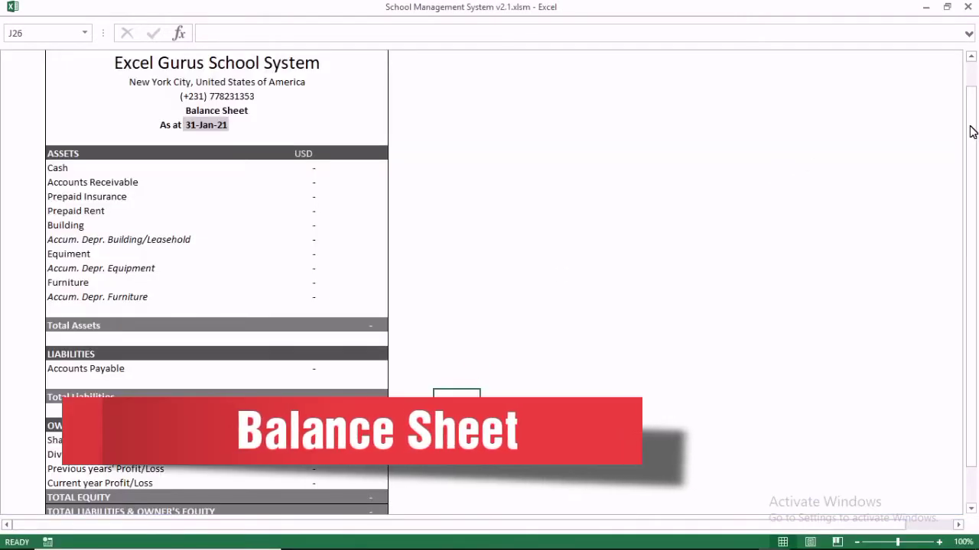
pyautogui.moveTo(970, 131)
pyautogui.mouseDown()
pyautogui.moveTo(970, 109)
pyautogui.moveTo(963, 198)
pyautogui.moveTo(964, 136)
pyautogui.mouseUp()
pyautogui.click(967, 8)
pyautogui.click(534, 323)
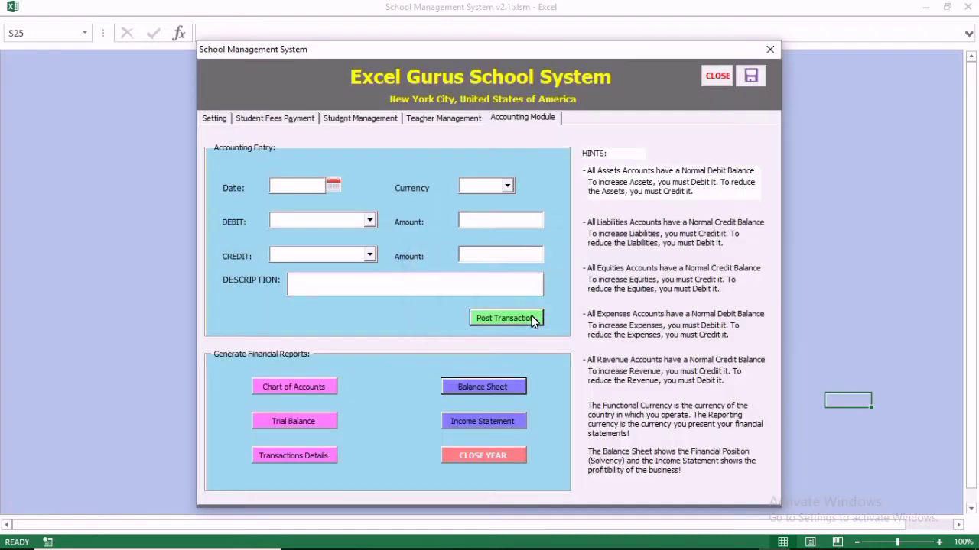
# Step: Review the Profit & Loss Statement for 31-Jan-21, then close it back to the Accounting Module
pyautogui.click(459, 418)
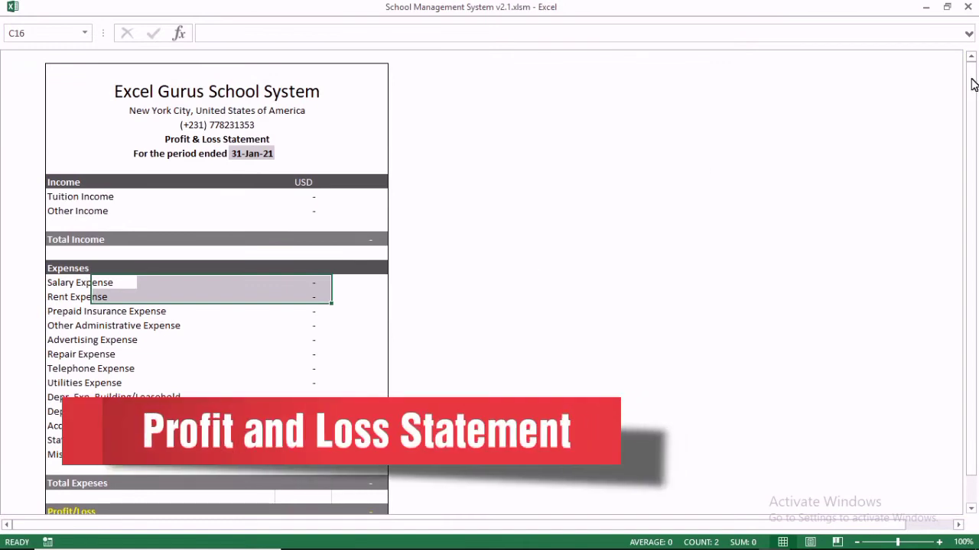
pyautogui.moveTo(968, 95); pyautogui.dragTo(961, 67)
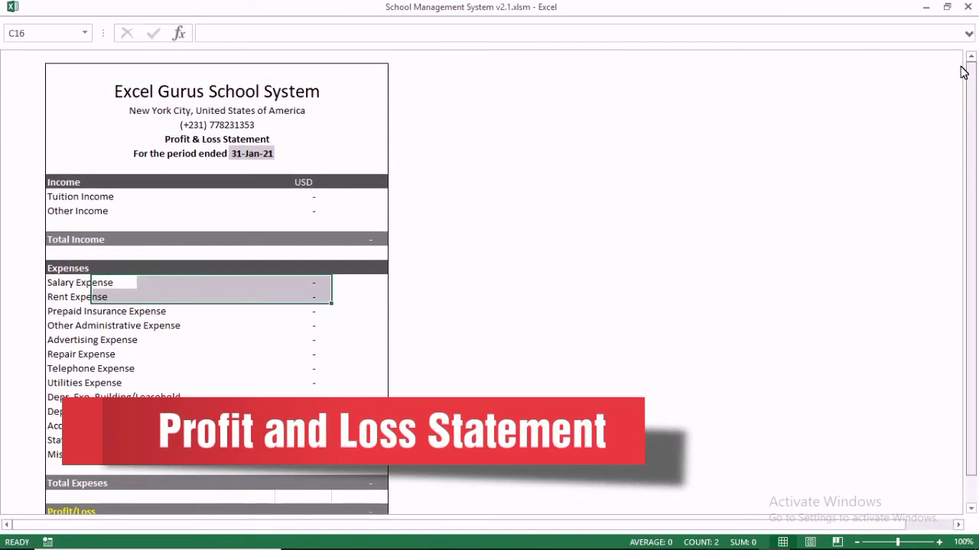
pyautogui.click(970, 6)
pyautogui.click(527, 325)
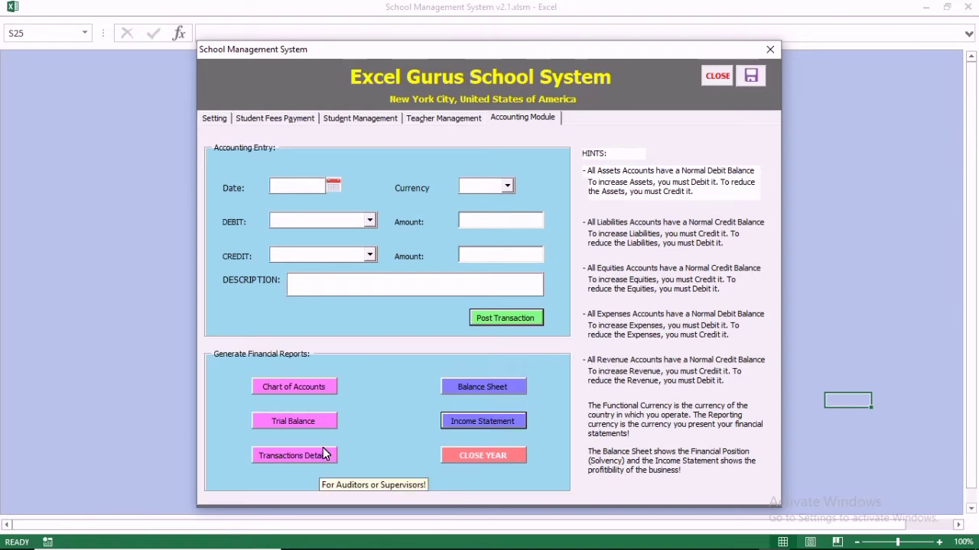
# Step: Date the entry 11-Jan-2021 in USD and debit Cash 20000
pyautogui.click(328, 186)
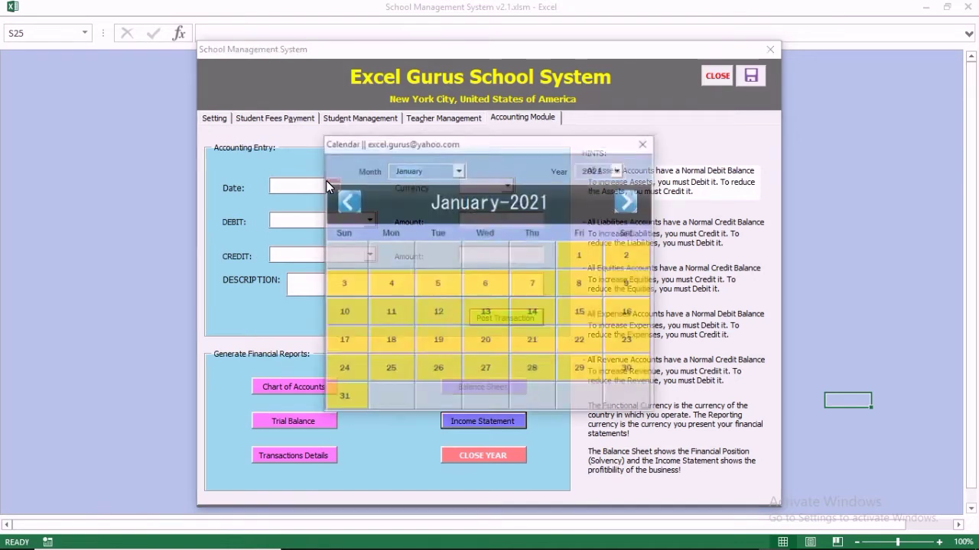
pyautogui.click(383, 312)
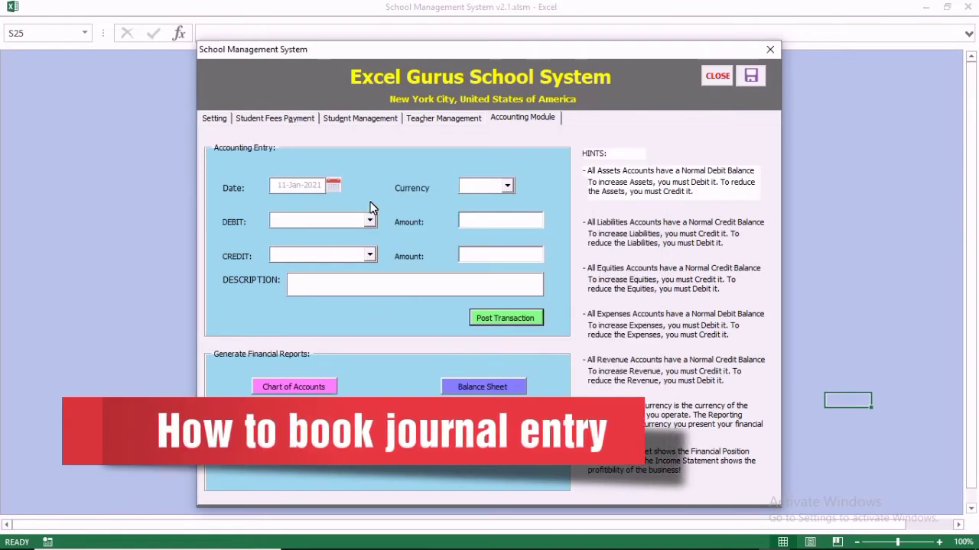
pyautogui.click(507, 186)
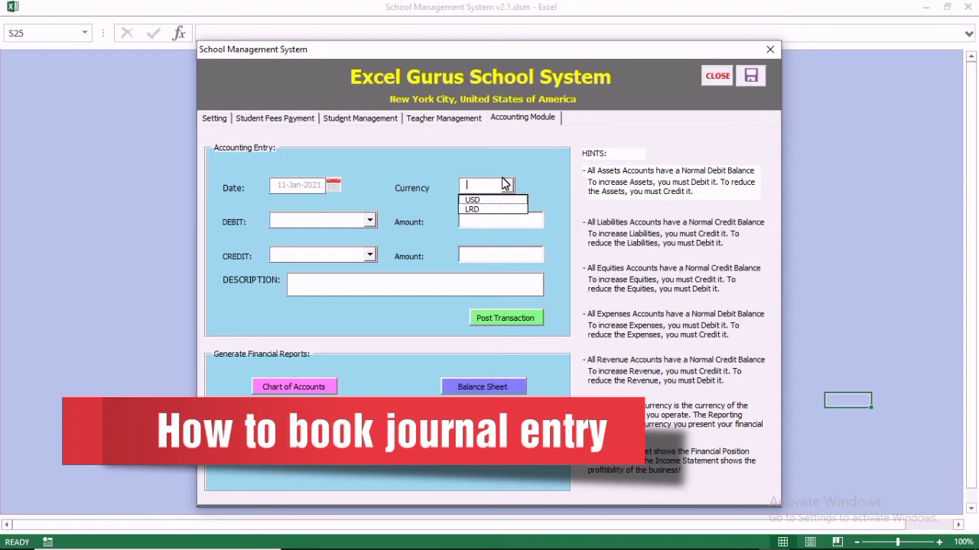
pyautogui.click(484, 189)
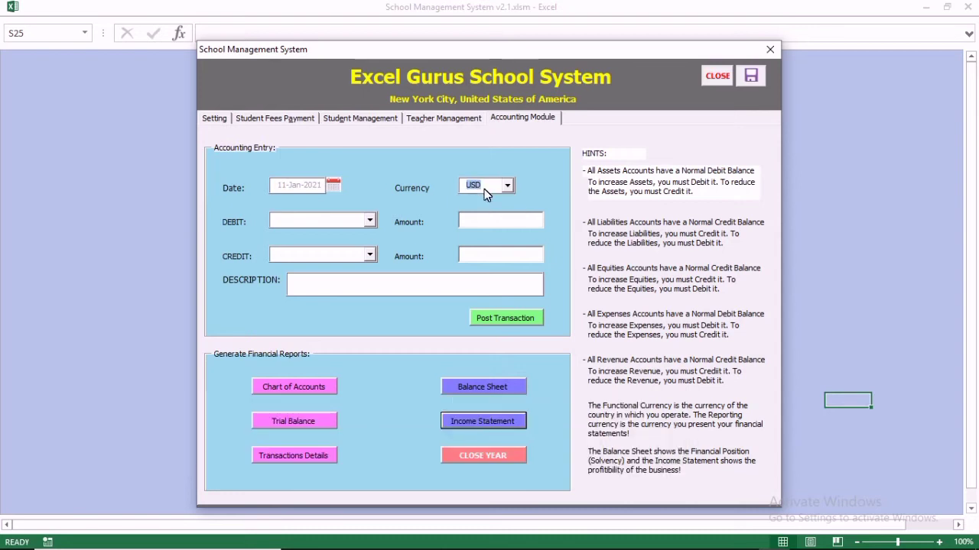
pyautogui.click(365, 219)
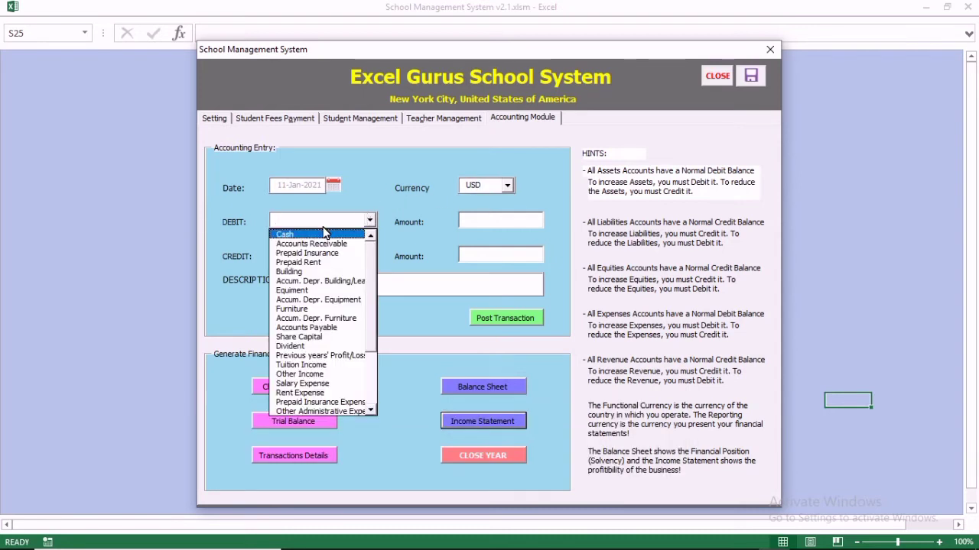
pyautogui.click(325, 231)
pyautogui.click(470, 219)
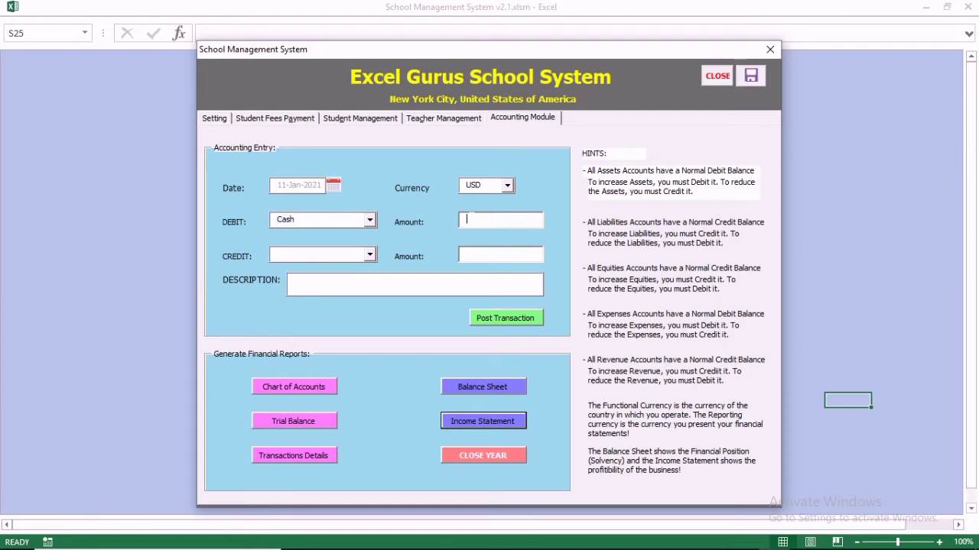
pyautogui.write('20000')
# Step: Credit Share Capital 20000, describe it 'Initial Investment in School', and post the transaction
pyautogui.click(367, 253)
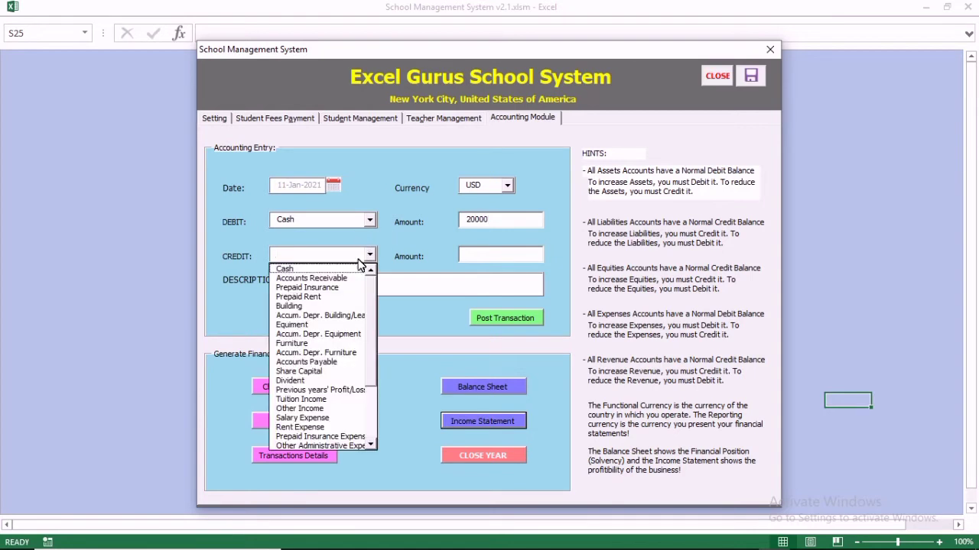
pyautogui.scroll(-2, 364, 344)
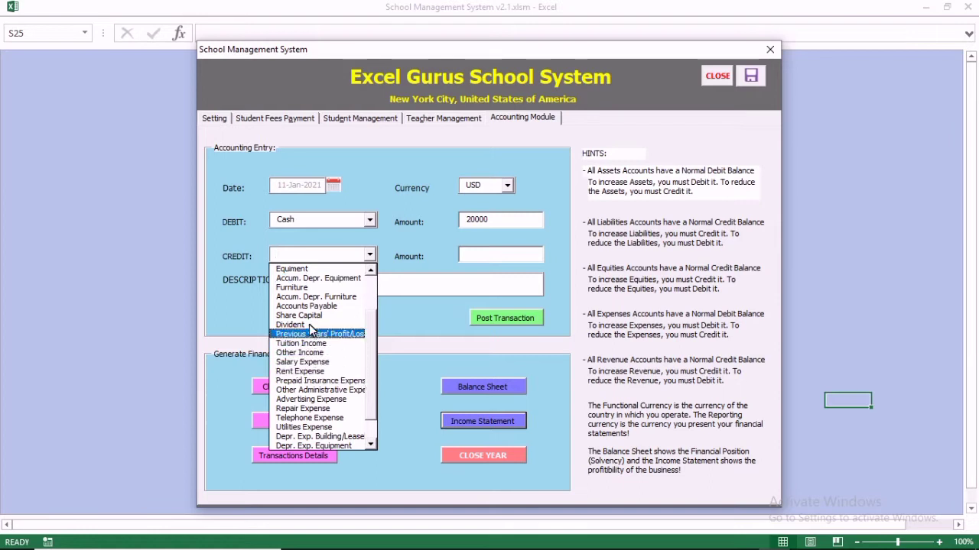
pyautogui.click(307, 312)
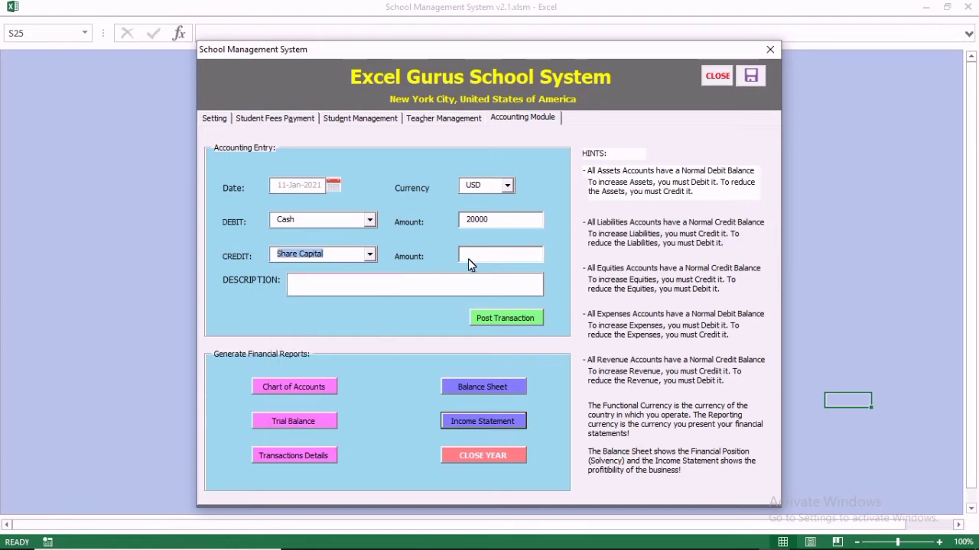
pyautogui.click(500, 255)
pyautogui.write('20000')
pyautogui.click(294, 284)
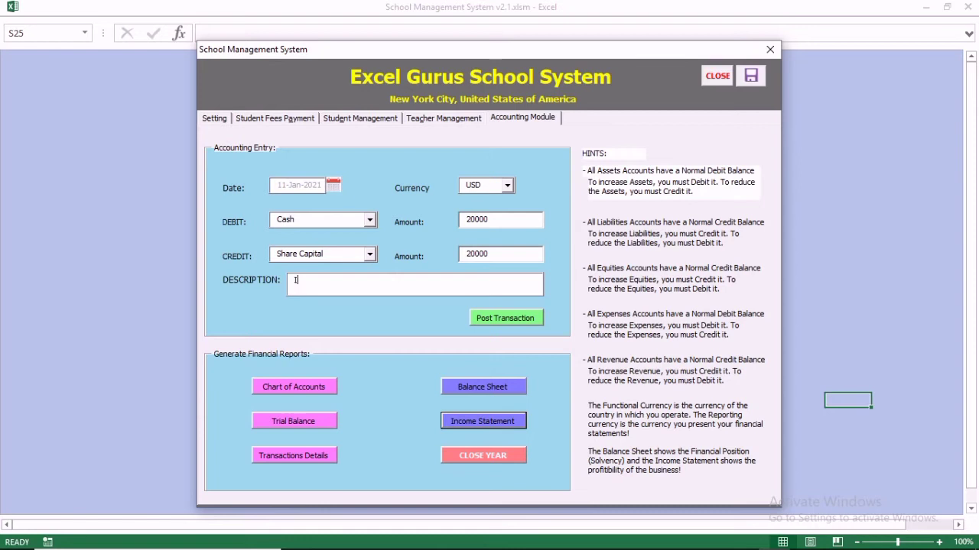
pyautogui.write('Initial Investment in School')
pyautogui.click(483, 318)
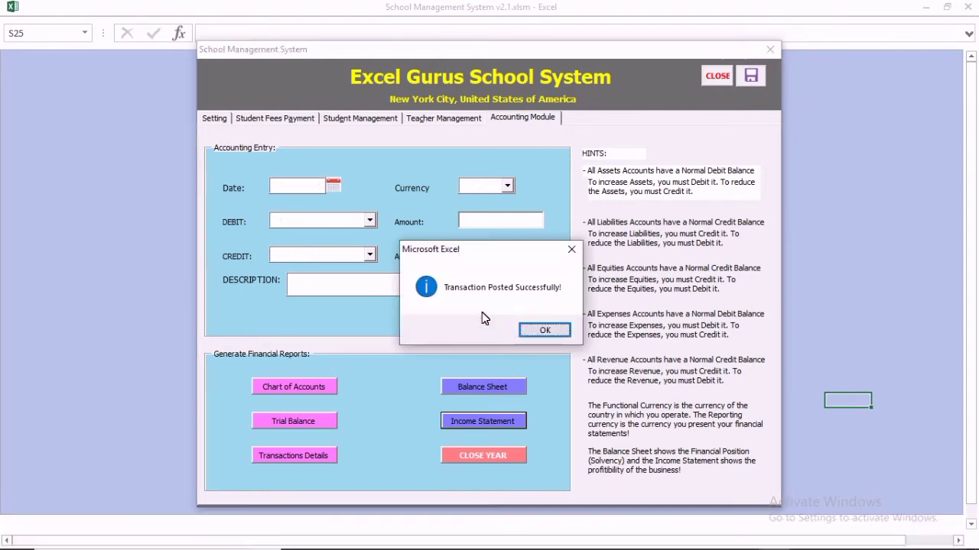
# Step: Start a new entry dated 13-Jan-2021 in USD, debiting Building 1000
pyautogui.click(523, 328)
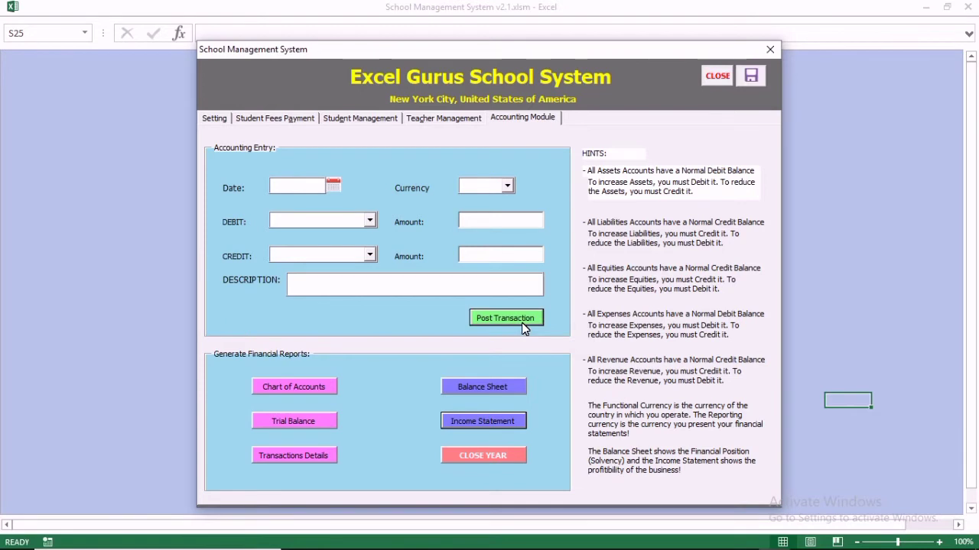
pyautogui.click(331, 186)
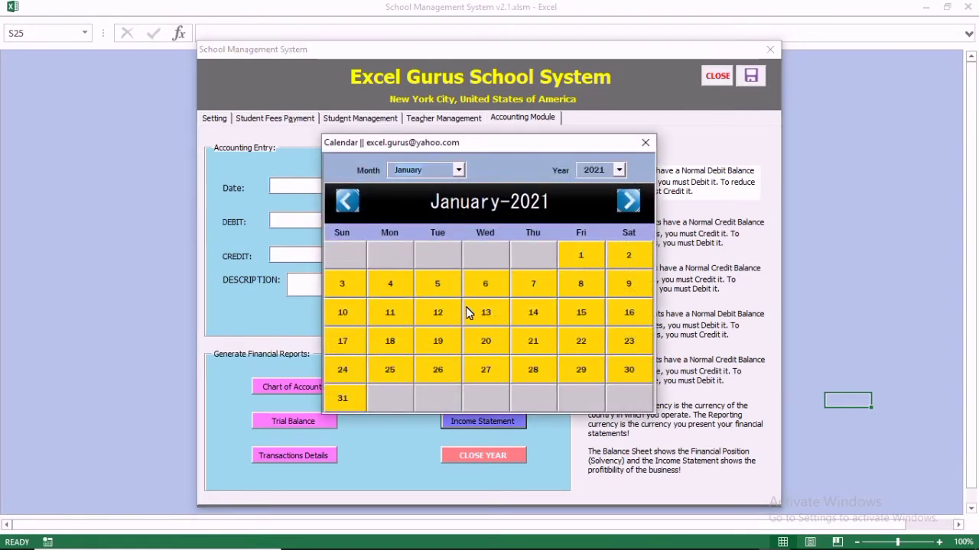
pyautogui.click(487, 313)
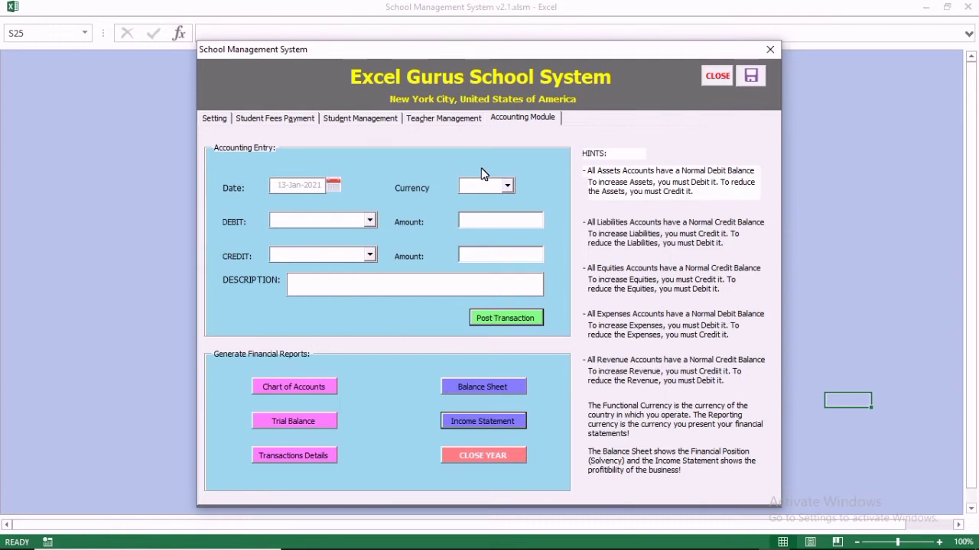
pyautogui.click(503, 184)
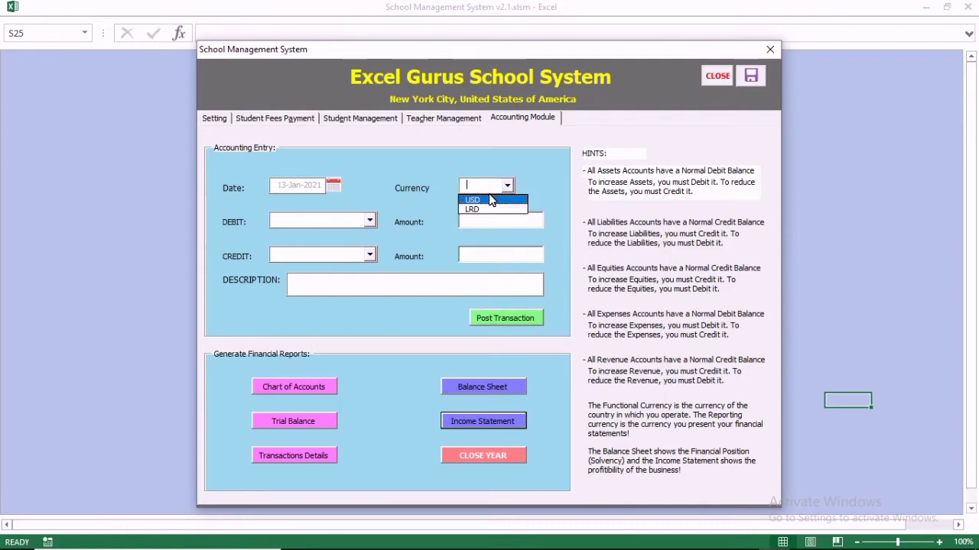
pyautogui.click(492, 199)
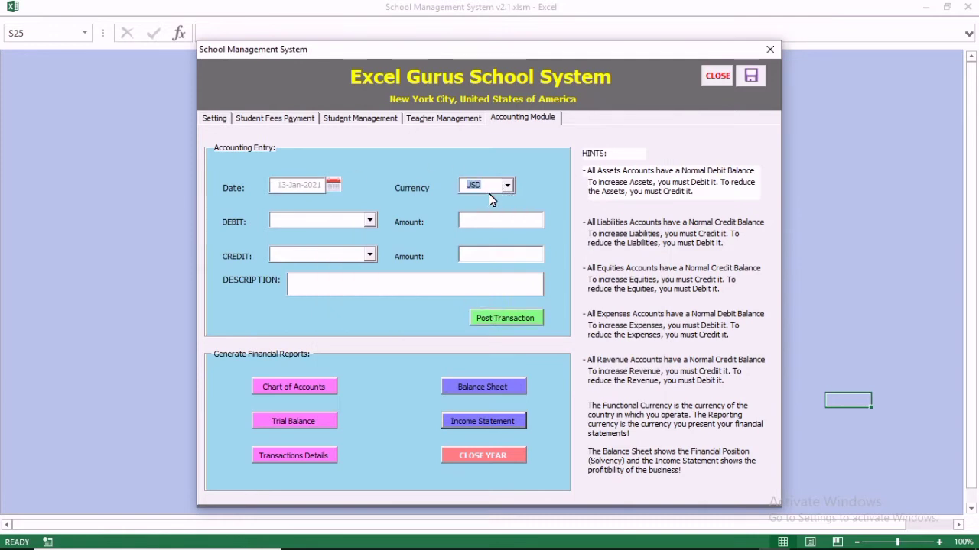
pyautogui.click(367, 220)
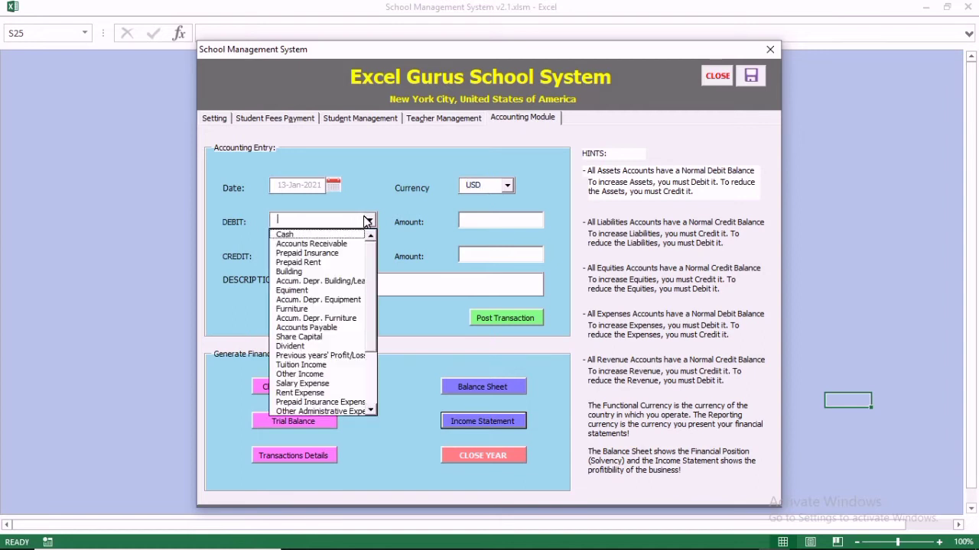
pyautogui.click(292, 273)
pyautogui.click(501, 220)
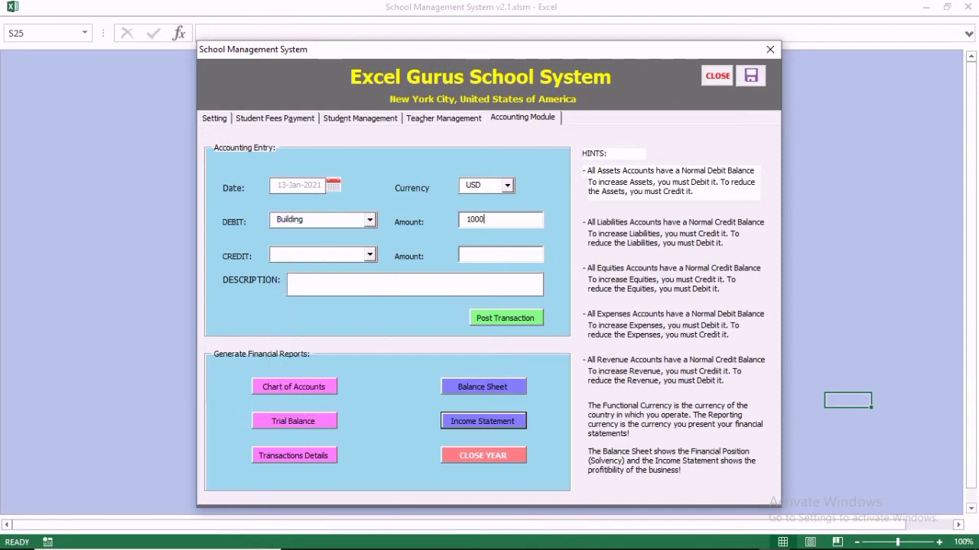
# Step: Credit Cash 1000, describe it 'To purchase building', and post the transaction
pyautogui.click(367, 254)
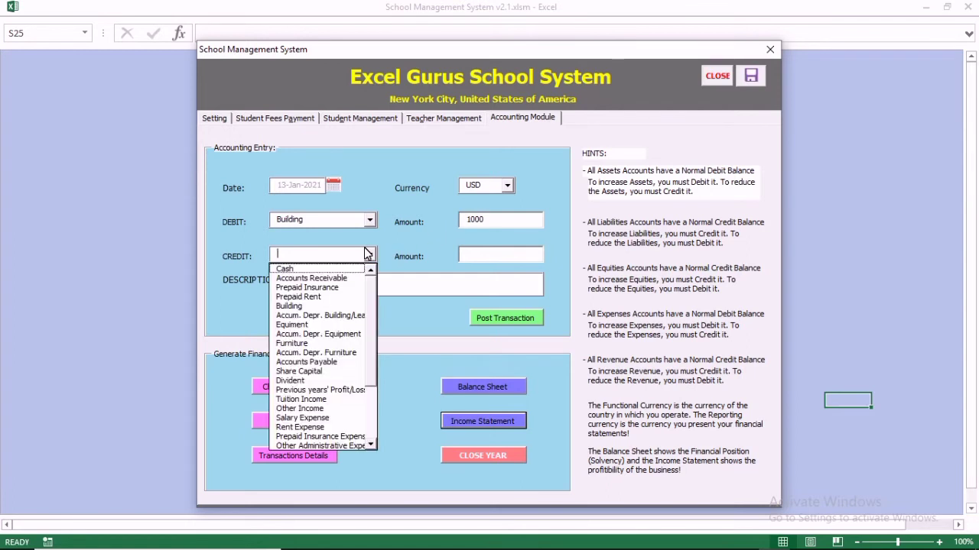
pyautogui.click(328, 256)
pyautogui.click(501, 255)
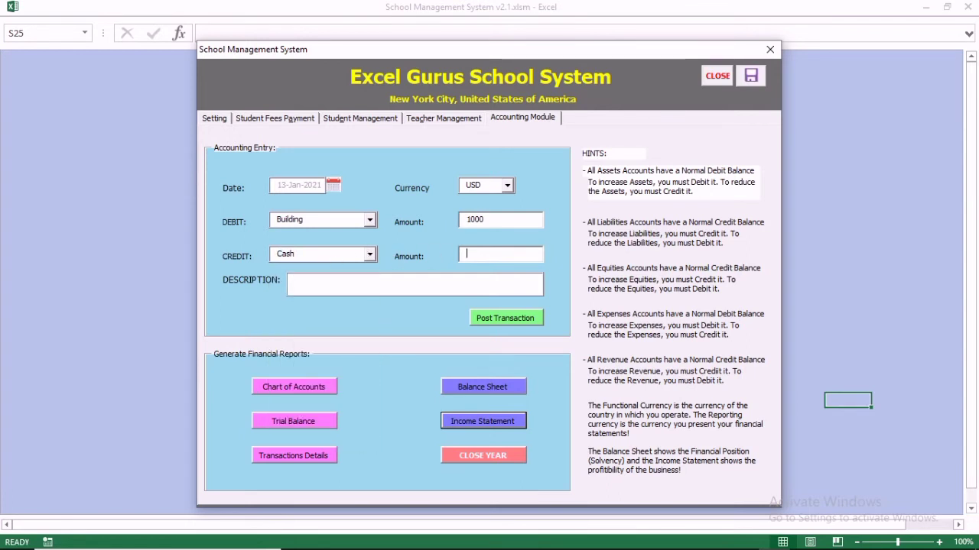
pyautogui.write('1000')
pyautogui.click(295, 282)
pyautogui.write('To purchase building')
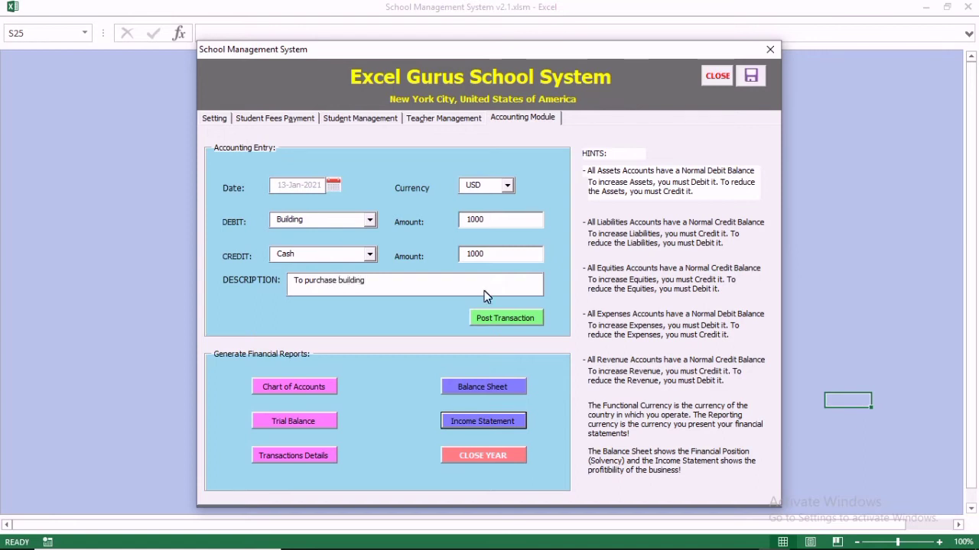
pyautogui.click(491, 313)
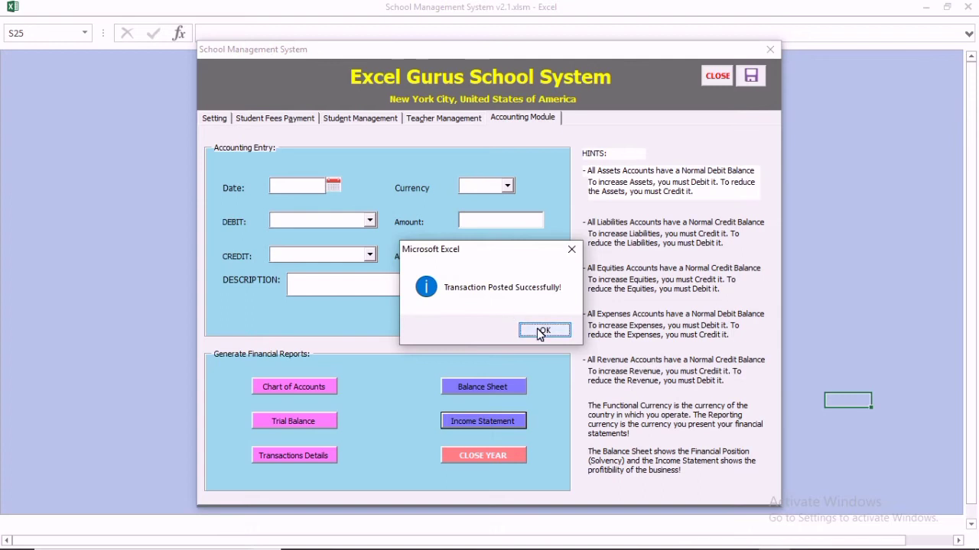
pyautogui.click(542, 331)
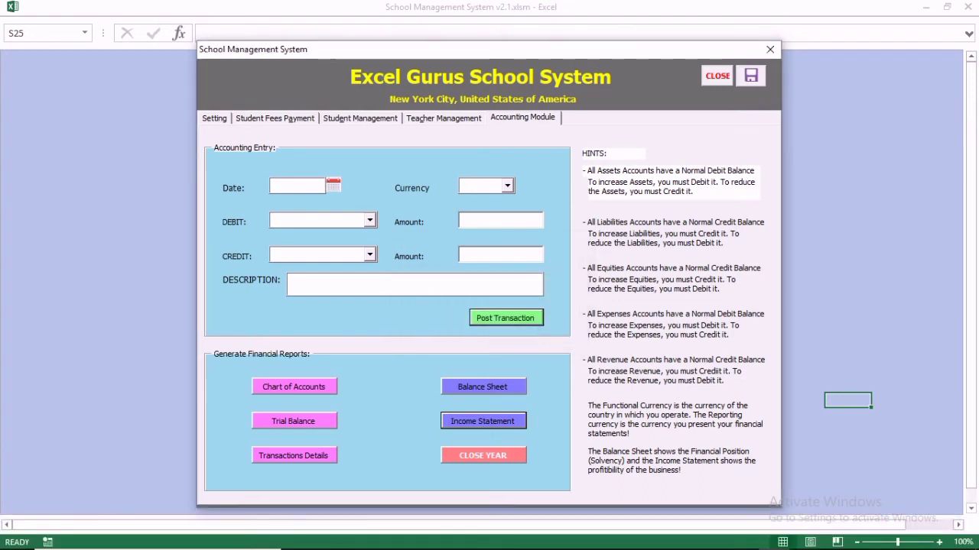
# Step: Date the entry 12-Jan-2021 in USD and debit Cash 5000
pyautogui.click(329, 183)
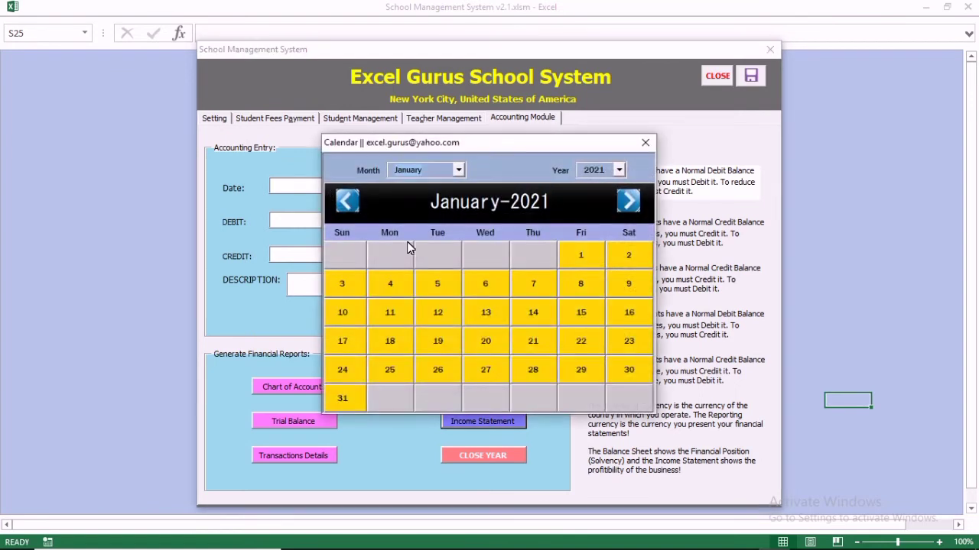
pyautogui.click(428, 305)
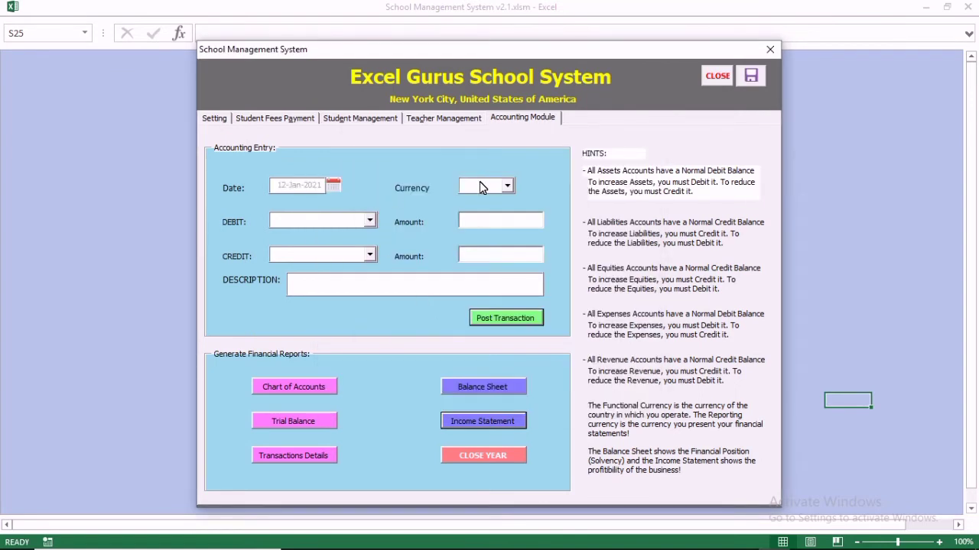
pyautogui.click(506, 186)
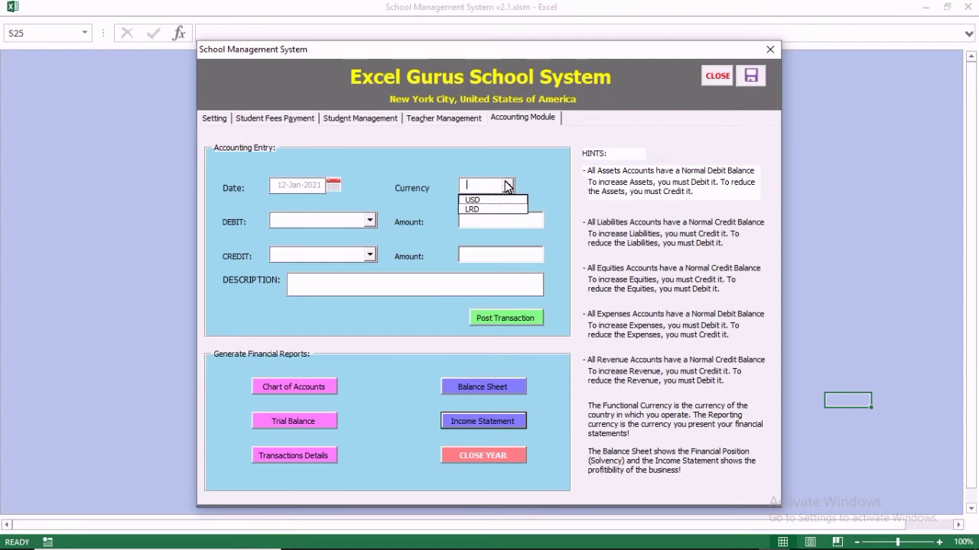
pyautogui.click(472, 200)
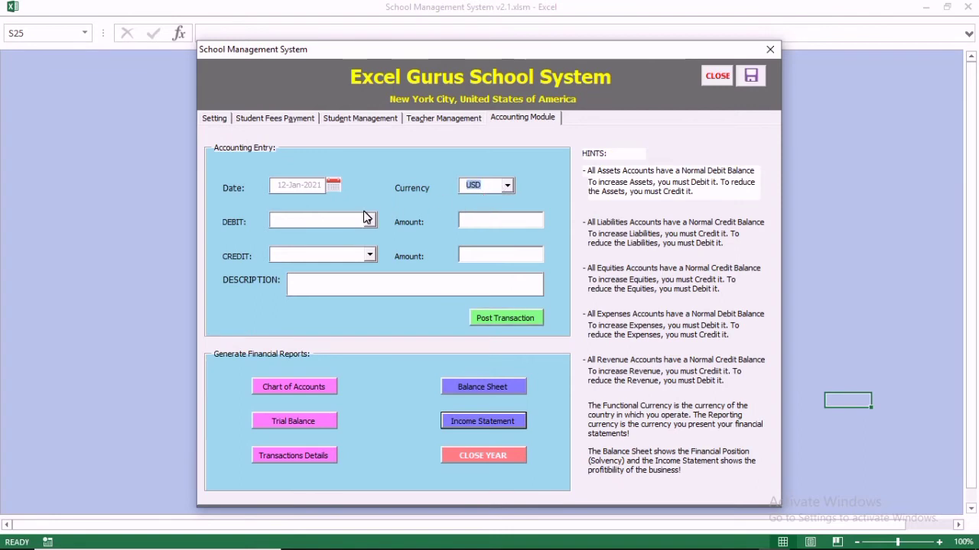
pyautogui.click(365, 218)
pyautogui.click(321, 235)
pyautogui.click(474, 224)
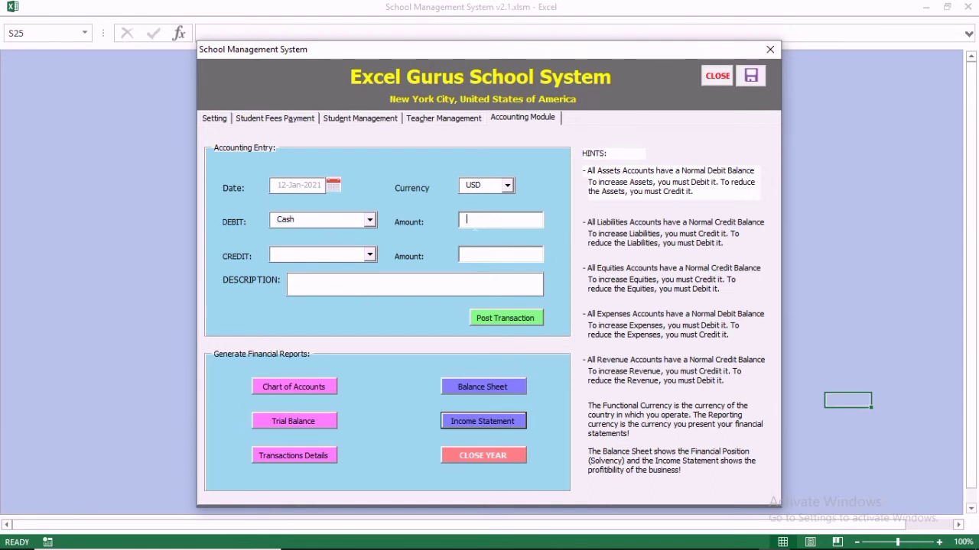
pyautogui.write('5000')
# Step: Credit Tuition Income 5000, describe it 'Fees Income', and post the transaction
pyautogui.click(368, 252)
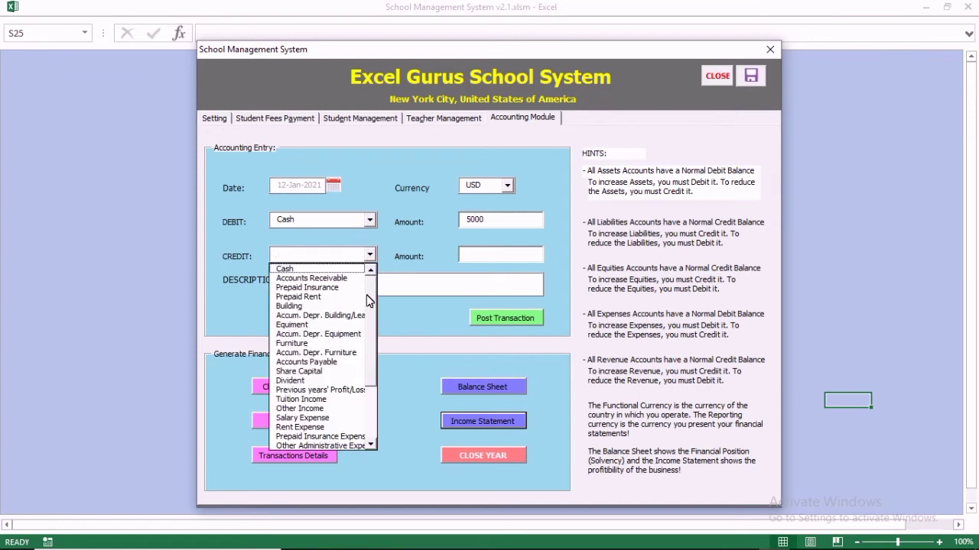
pyautogui.moveTo(365, 322); pyautogui.dragTo(367, 349)
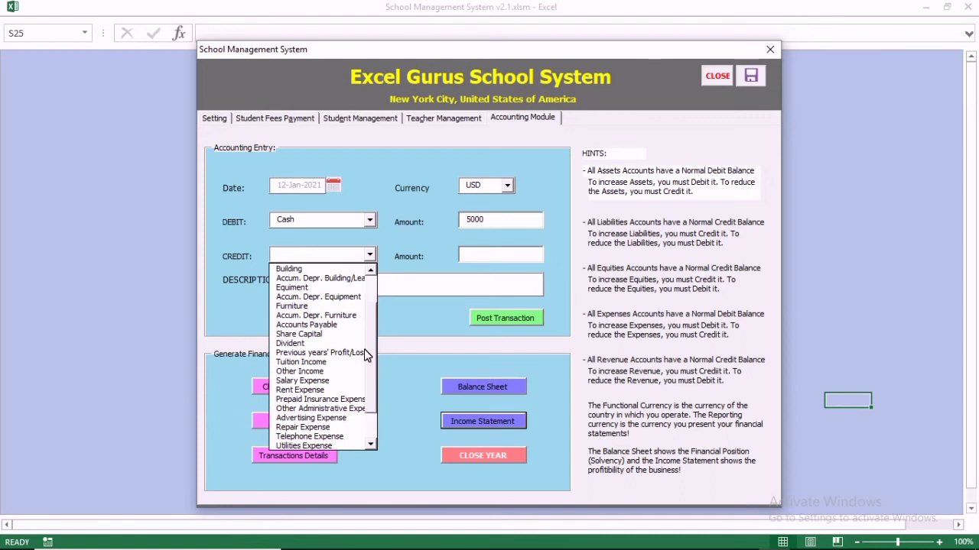
pyautogui.click(309, 359)
pyautogui.click(462, 256)
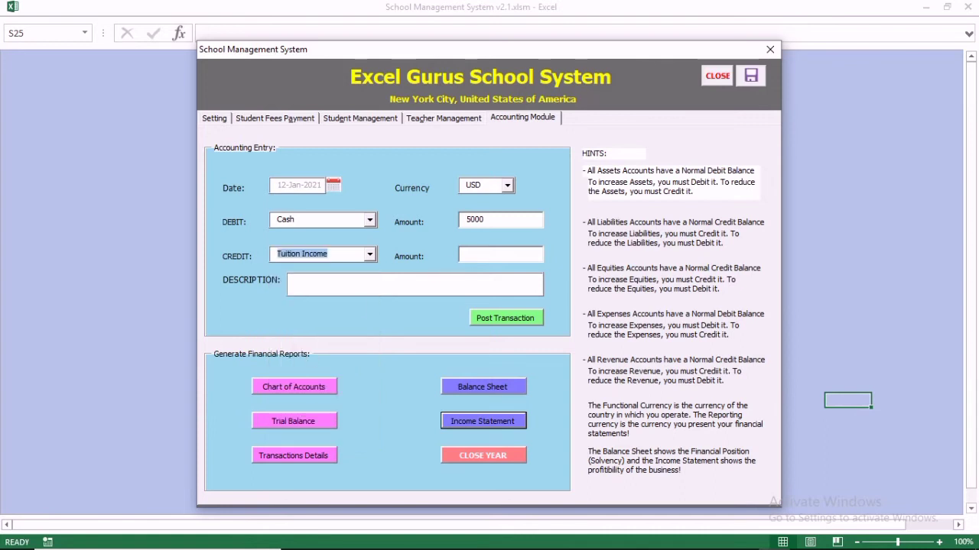
pyautogui.write('5000')
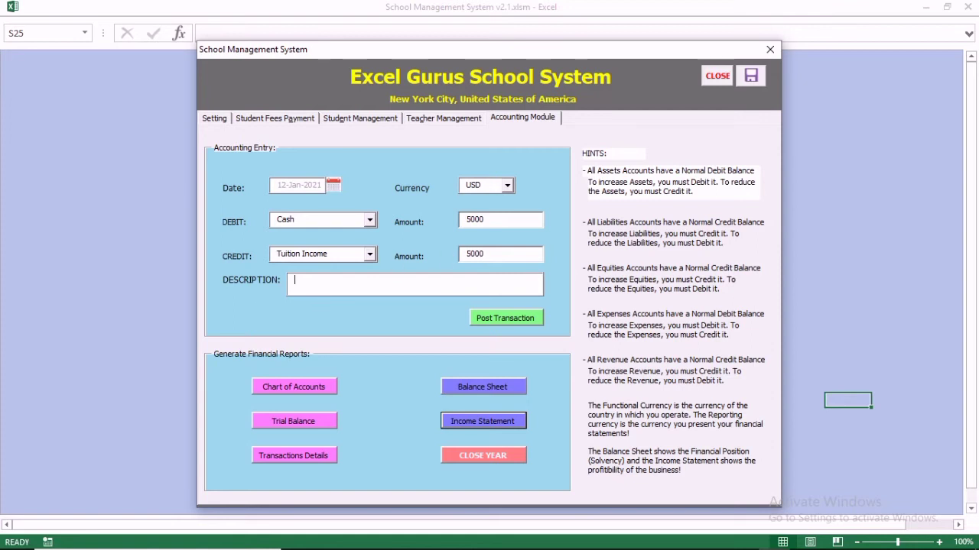
pyautogui.click(295, 284)
pyautogui.write('Fees Income')
pyautogui.click(502, 320)
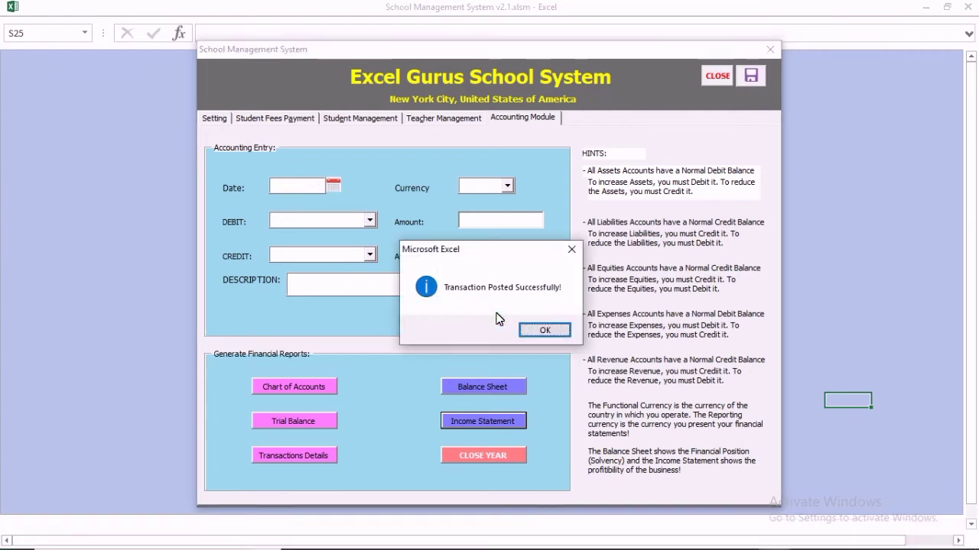
pyautogui.click(525, 330)
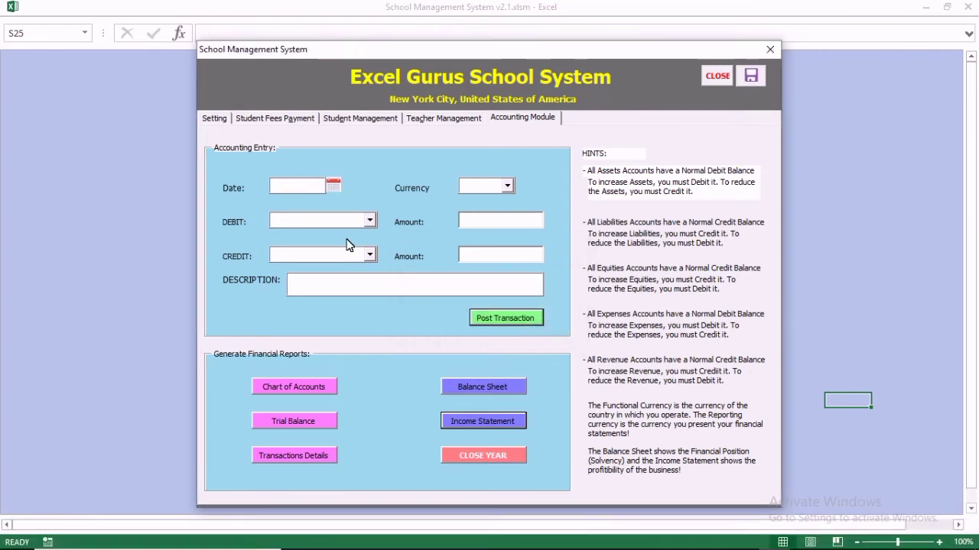
# Step: Date the entry 14-Jan-2021 and debit Salary Expense 10000
pyautogui.click(333, 186)
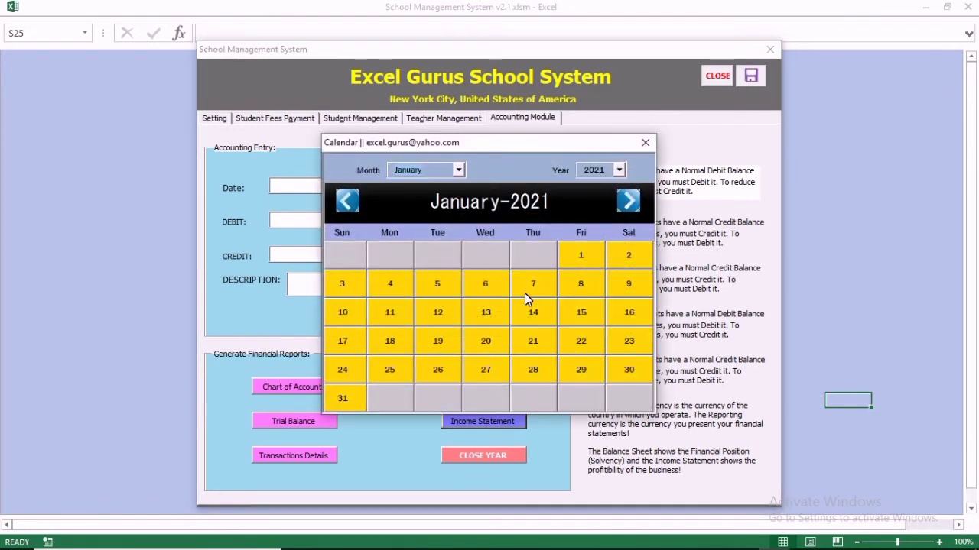
pyautogui.click(530, 303)
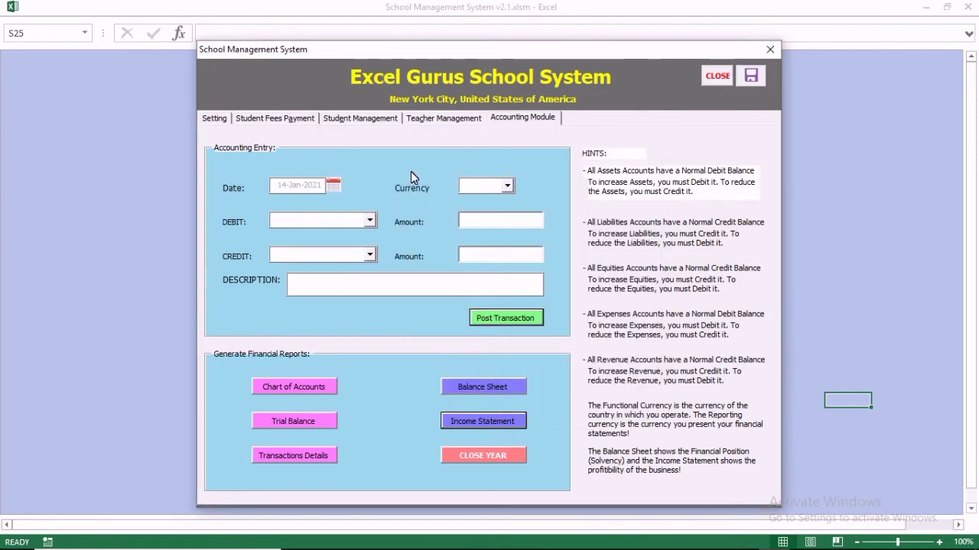
pyautogui.click(503, 182)
pyautogui.click(476, 200)
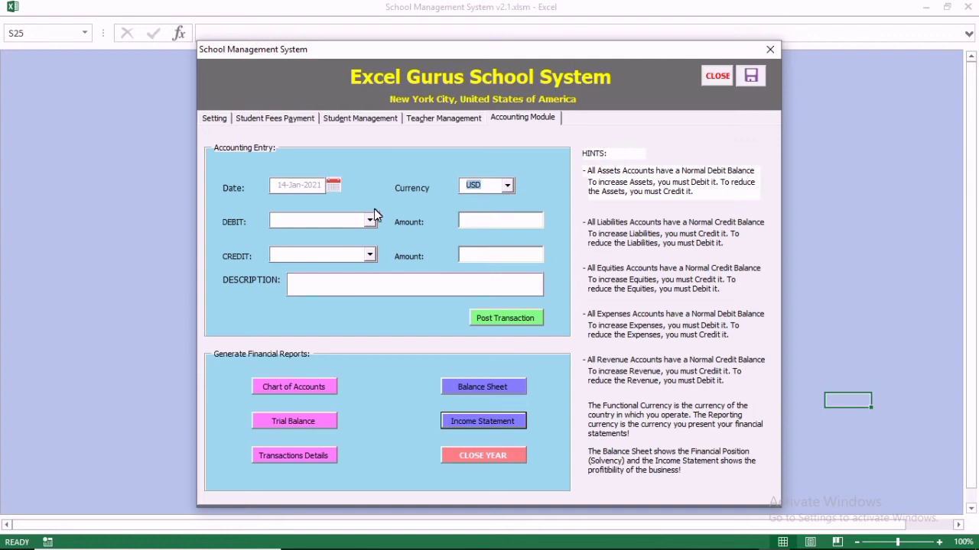
pyautogui.click(368, 221)
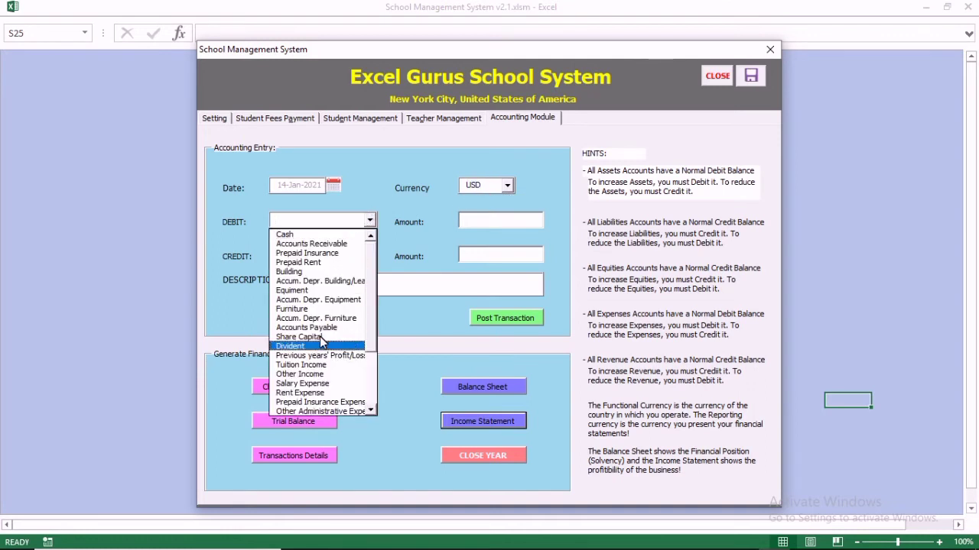
pyautogui.click(318, 382)
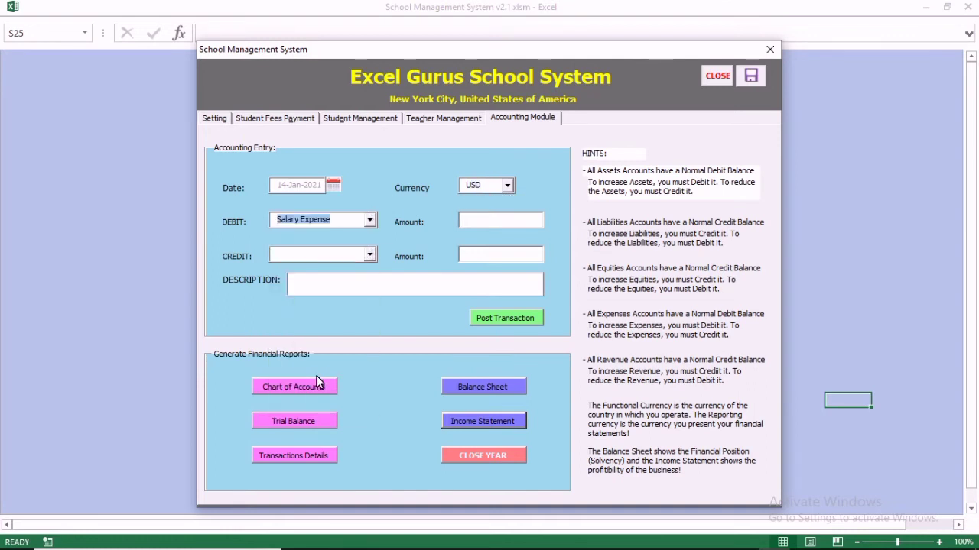
pyautogui.click(500, 222)
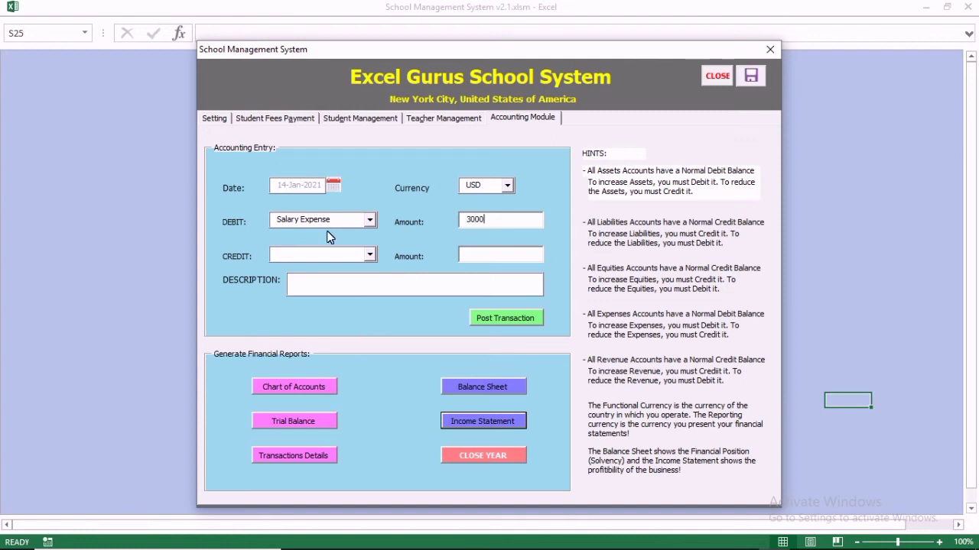
pyautogui.doubleClick(469, 221)
pyautogui.write('10')
# Step: Switch currency to LRD, credit Cash 10000, describe it 'To pay teachers salaries', and post
pyautogui.click(506, 185)
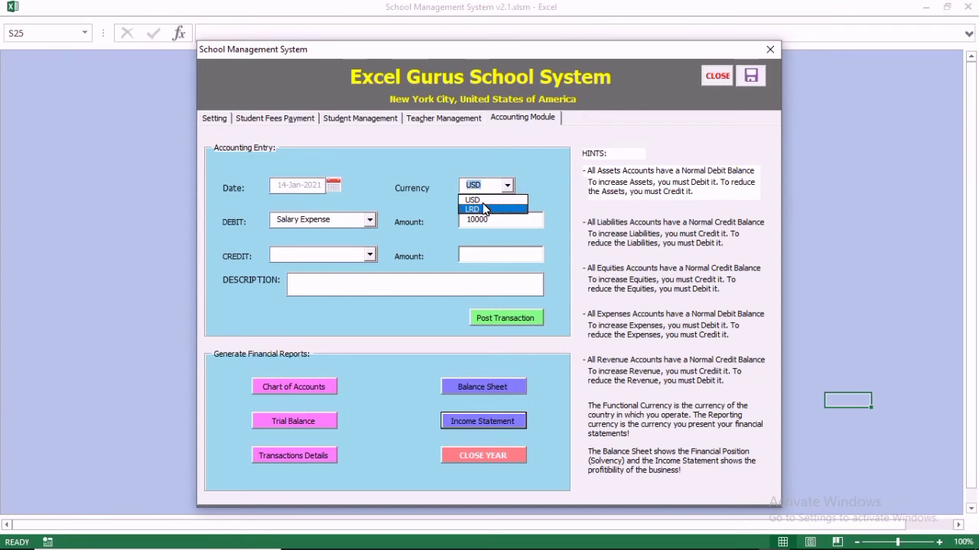
pyautogui.click(484, 210)
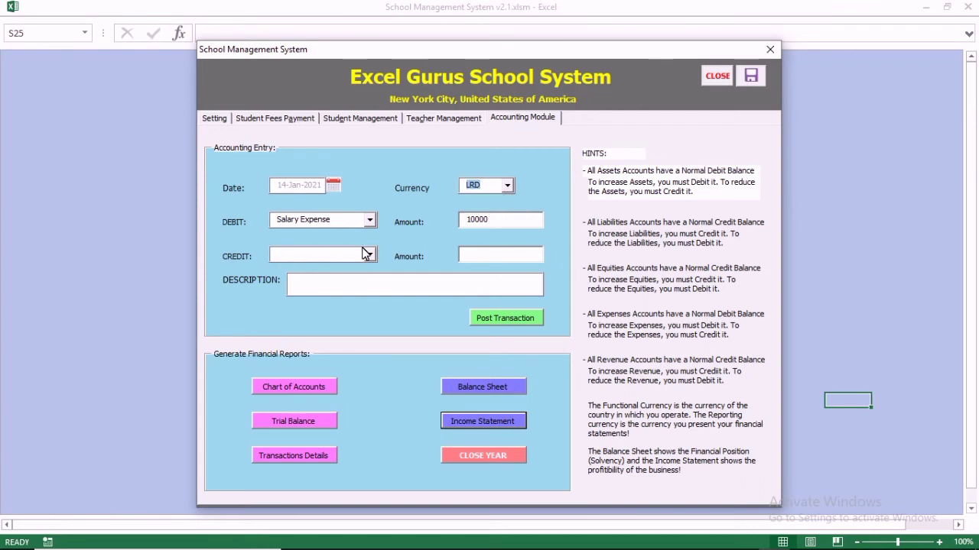
pyautogui.click(368, 254)
pyautogui.click(342, 266)
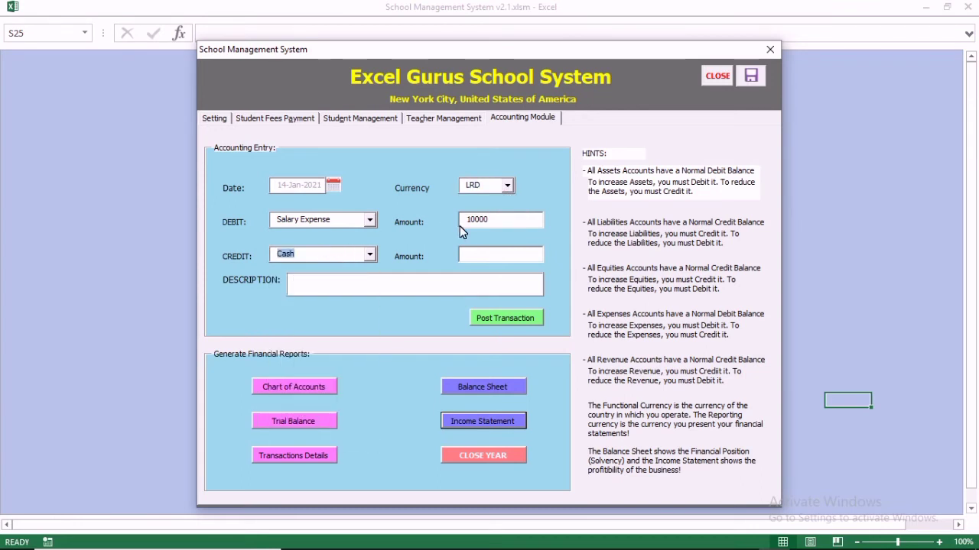
pyautogui.click(472, 255)
pyautogui.write('10000')
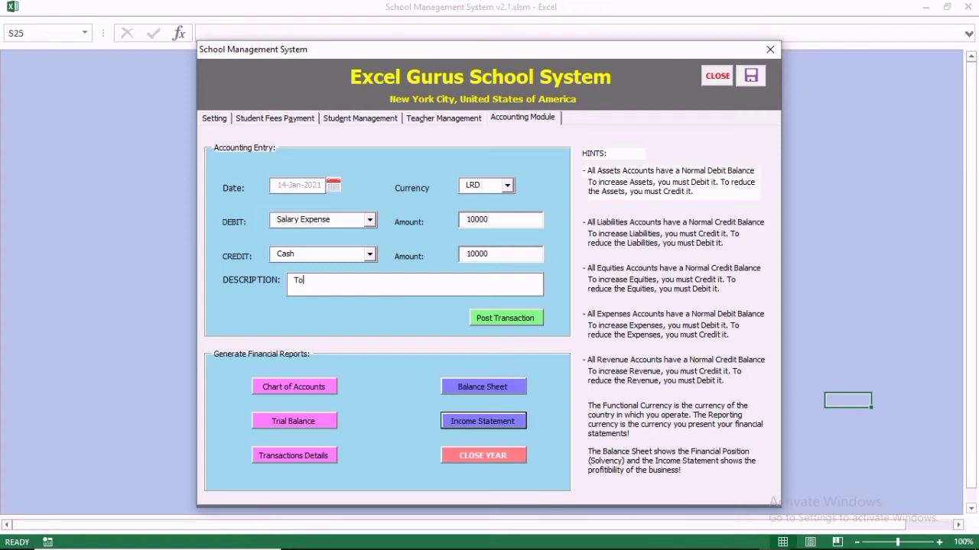
pyautogui.write('To pay teachers salaries')
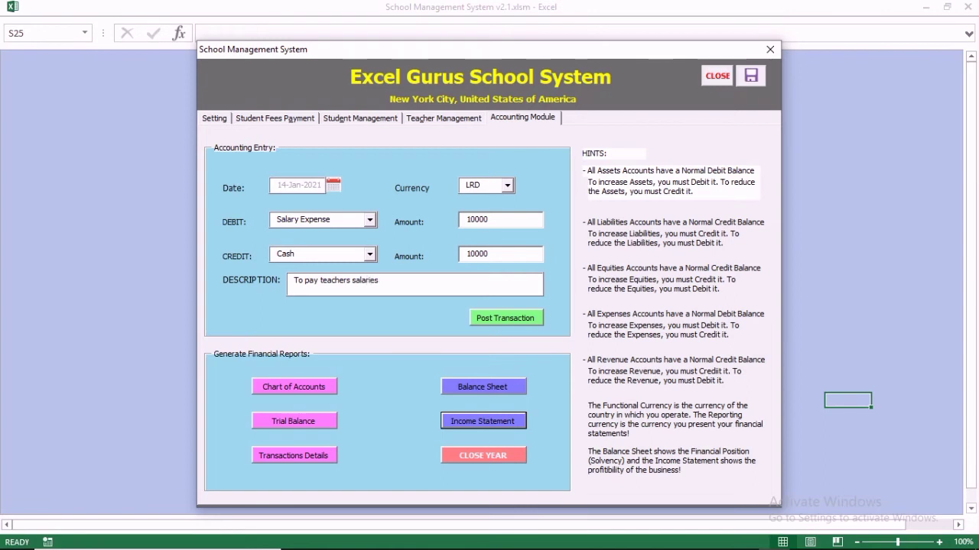
pyautogui.click(482, 314)
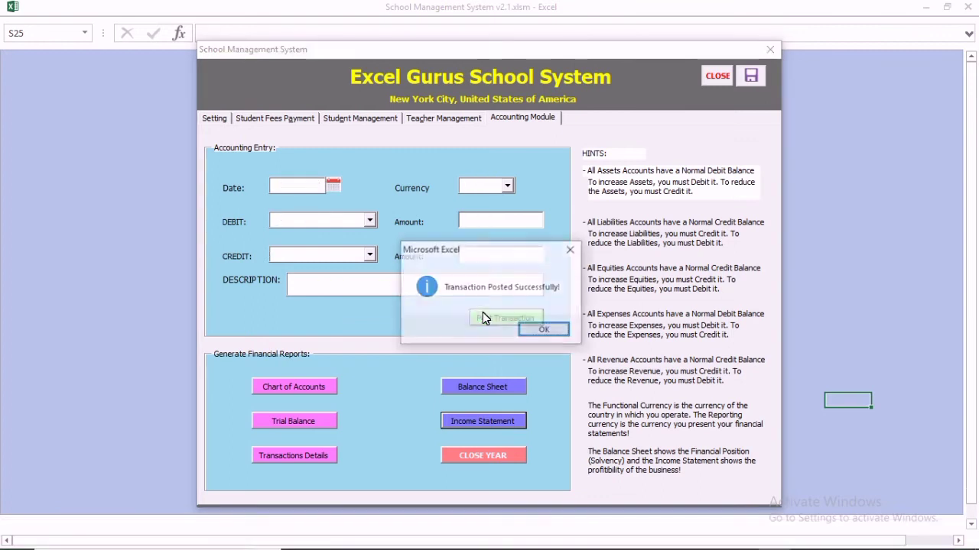
pyautogui.click(544, 332)
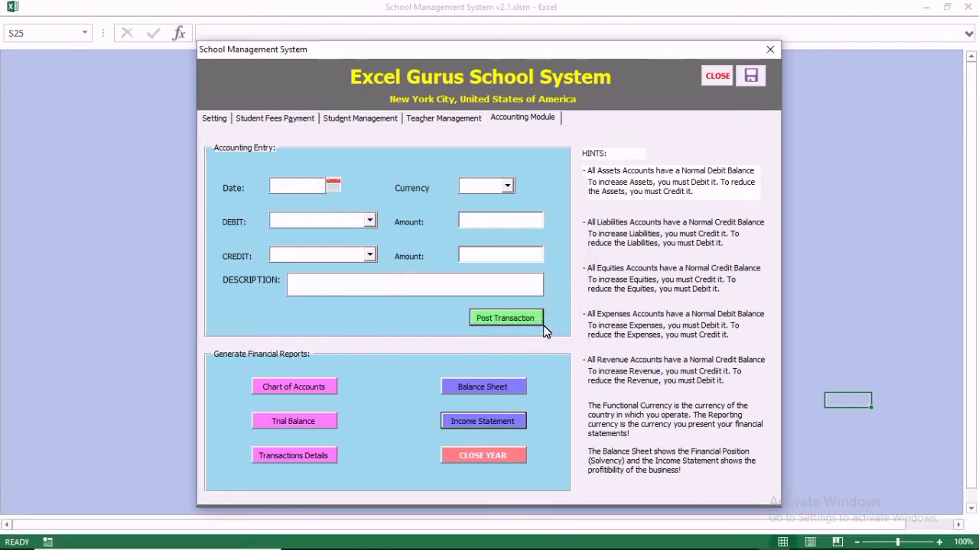
pyautogui.click(288, 413)
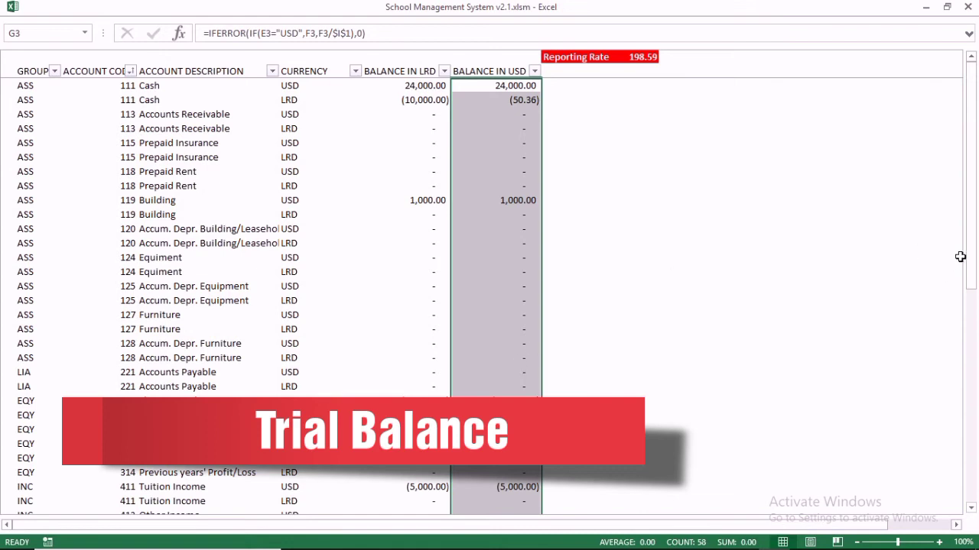
pyautogui.moveTo(967, 256); pyautogui.dragTo(972, 91)
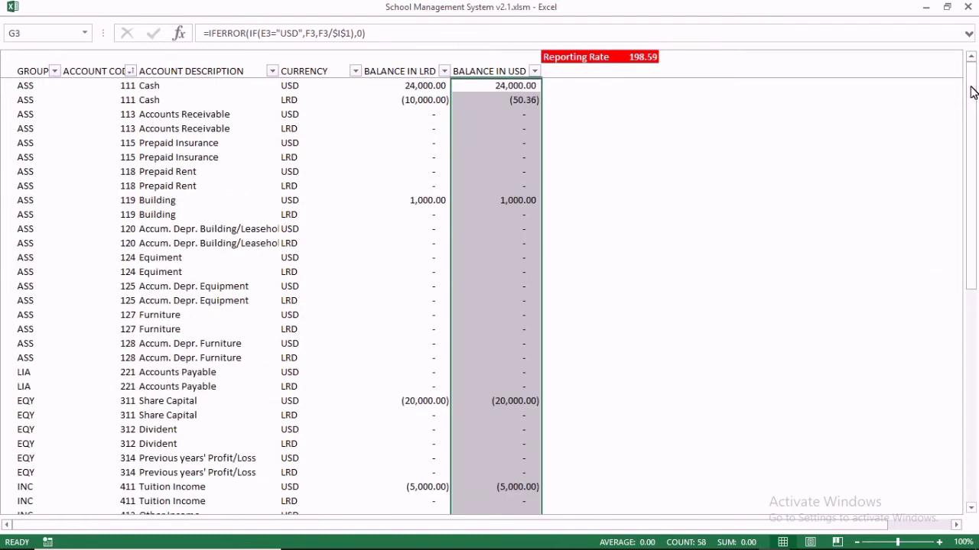
pyautogui.click(968, 7)
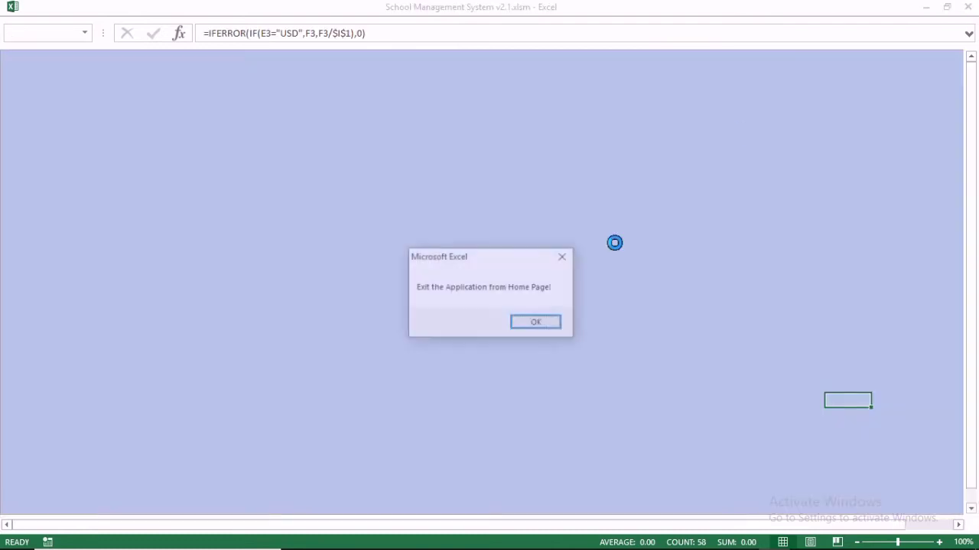
pyautogui.click(535, 321)
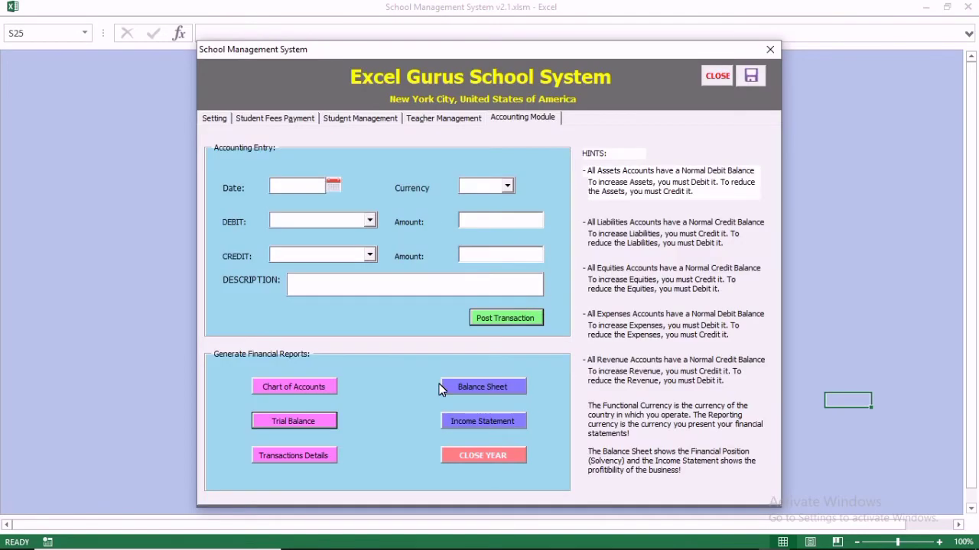
# Step: Review the 31-Jan-21 Balance Sheet, balanced at 24,949.64 USD, including the Current year Profit/Loss line
pyautogui.click(463, 385)
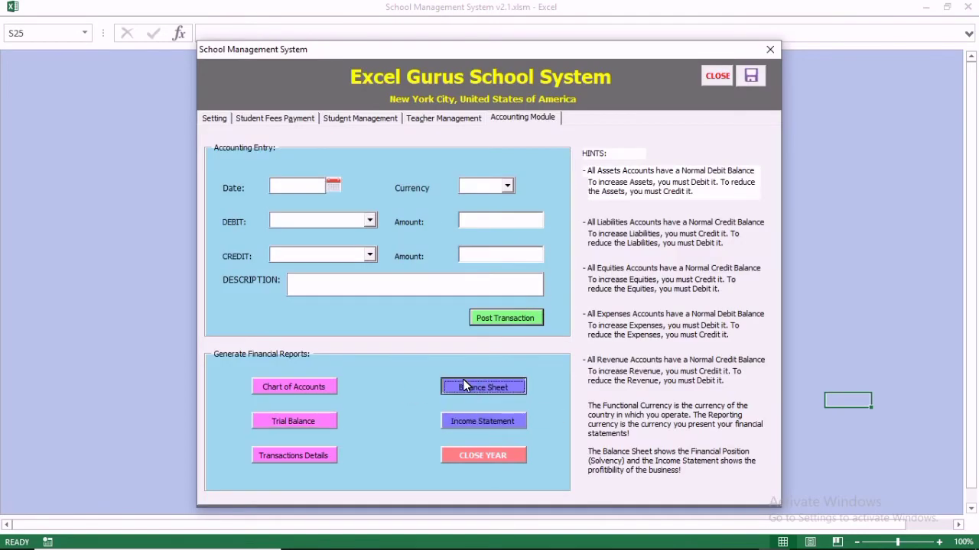
pyautogui.moveTo(971, 211); pyautogui.dragTo(964, 268)
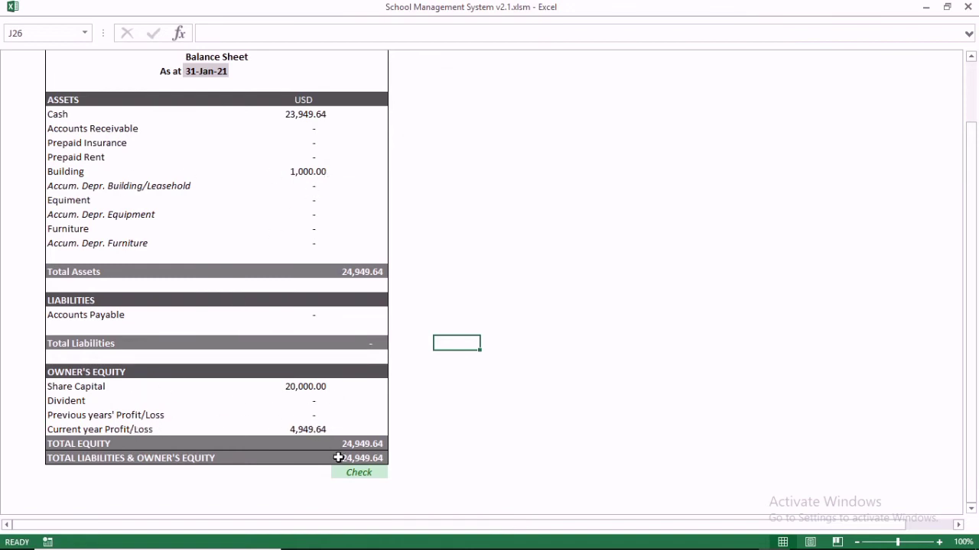
pyautogui.click(148, 430)
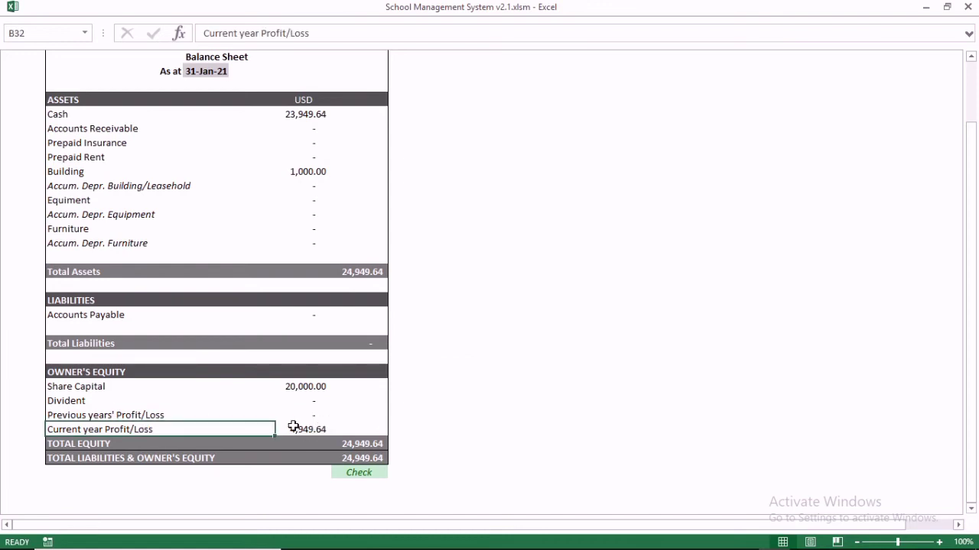
# Step: Close the Balance Sheet, acknowledge the exit message, and bring up the Income Statement
pyautogui.click(967, 7)
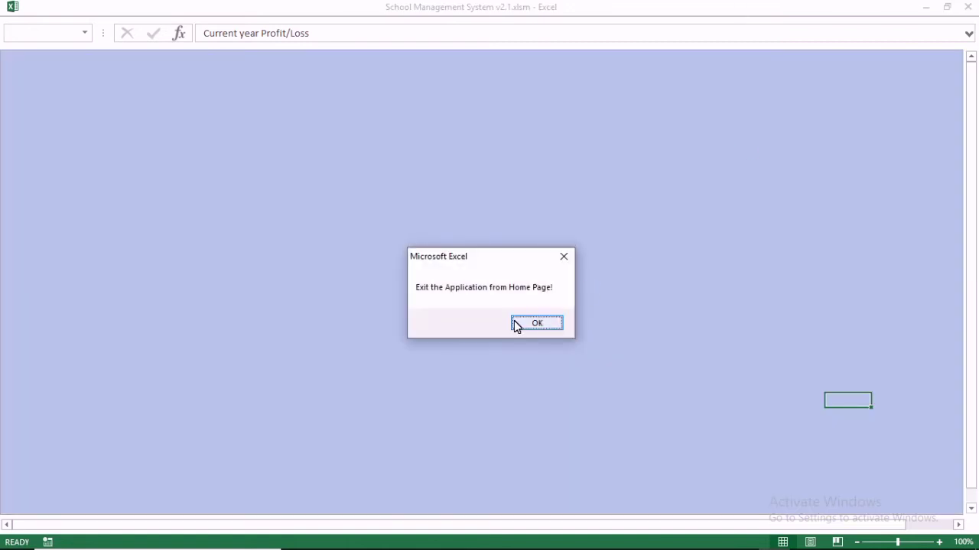
pyautogui.click(536, 323)
pyautogui.click(476, 419)
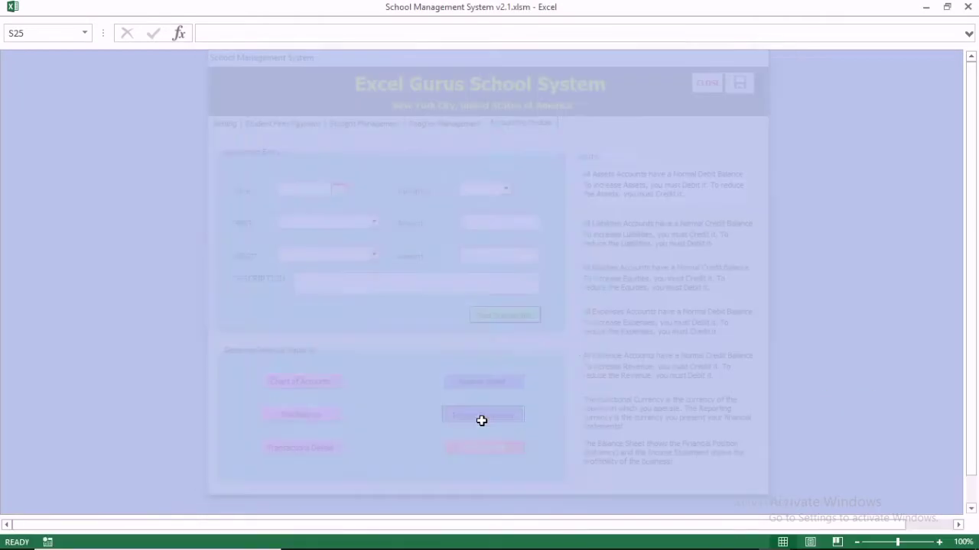
# Step: Review the 31-Jan-21 Profit & Loss showing 4,949.64 USD profit, then close it to return to the form
pyautogui.moveTo(961, 135)
pyautogui.mouseDown()
pyautogui.moveTo(965, 190)
pyautogui.moveTo(963, 153)
pyautogui.mouseUp()
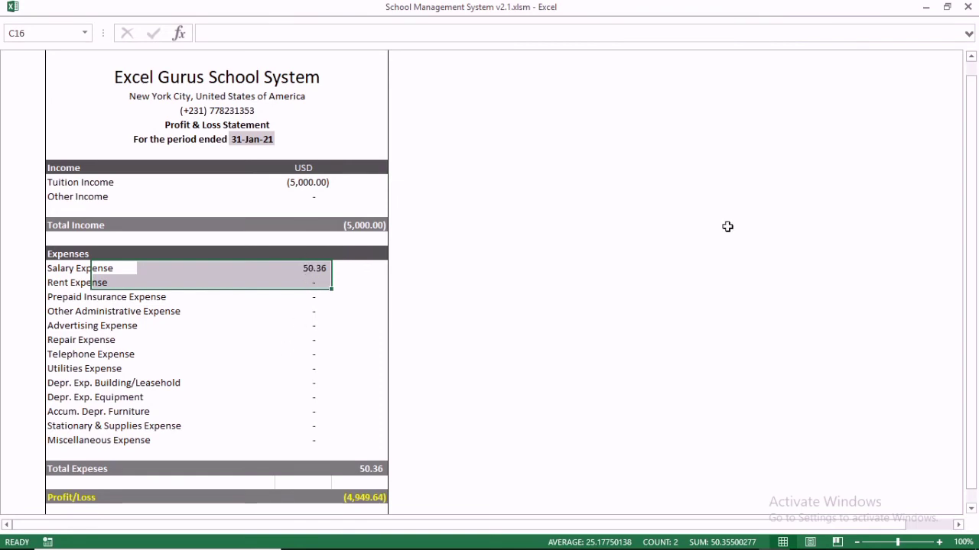
pyautogui.click(967, 6)
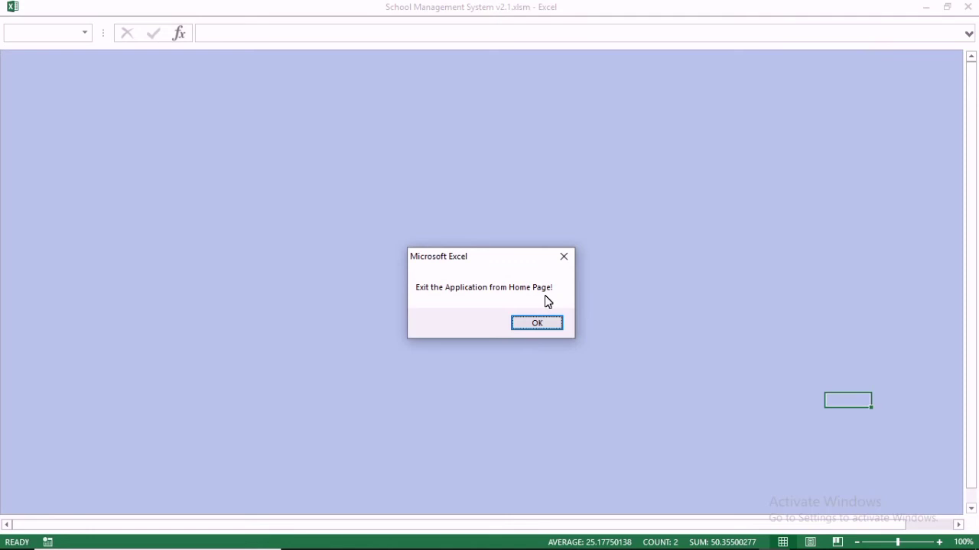
pyautogui.click(538, 324)
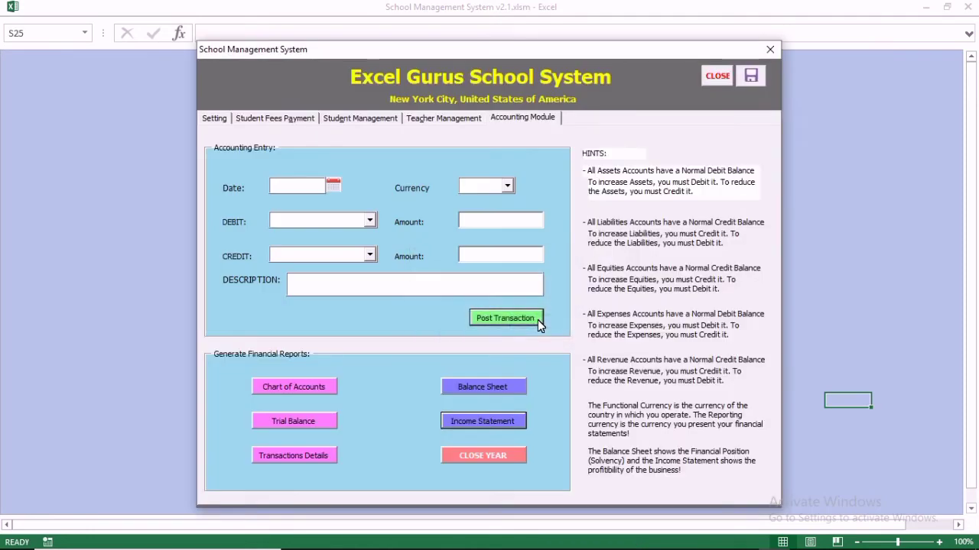
# Step: Log in with the auditor password to view the Transactions Details log of four entries, then close it
pyautogui.click(295, 452)
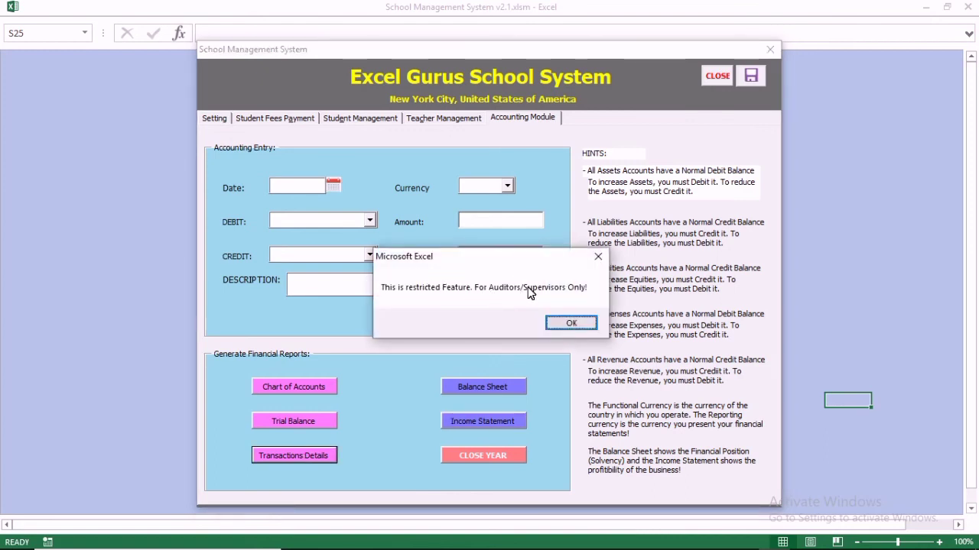
pyautogui.click(560, 322)
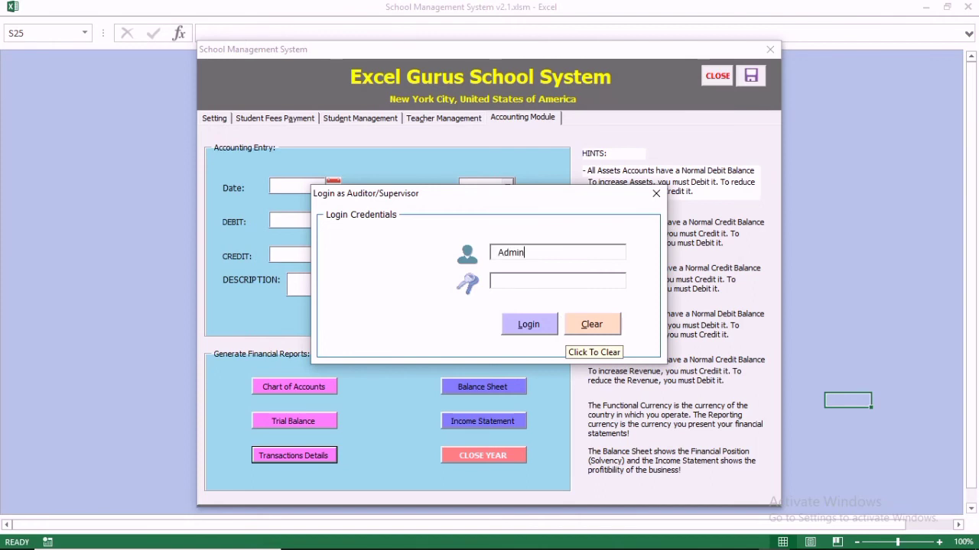
pyautogui.write('*****')
pyautogui.click(526, 322)
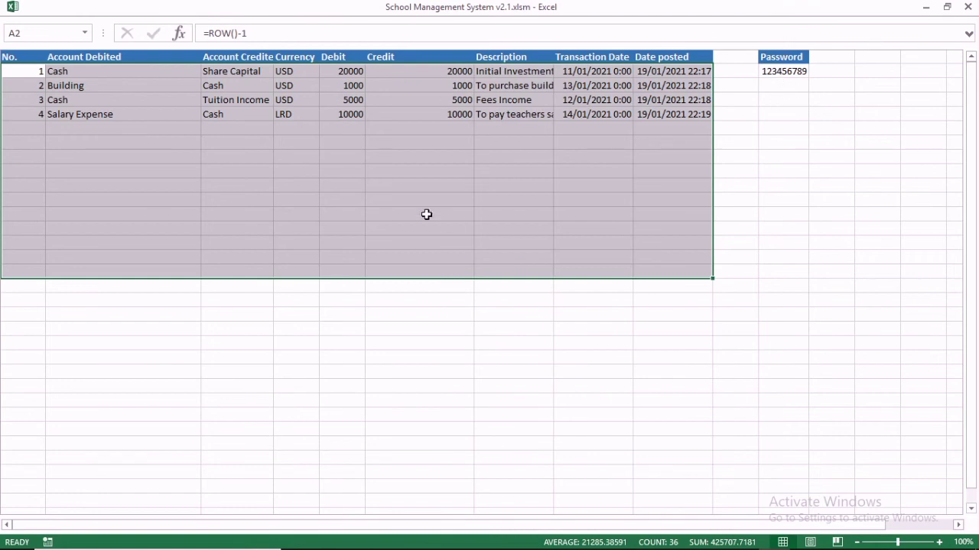
pyautogui.click(968, 6)
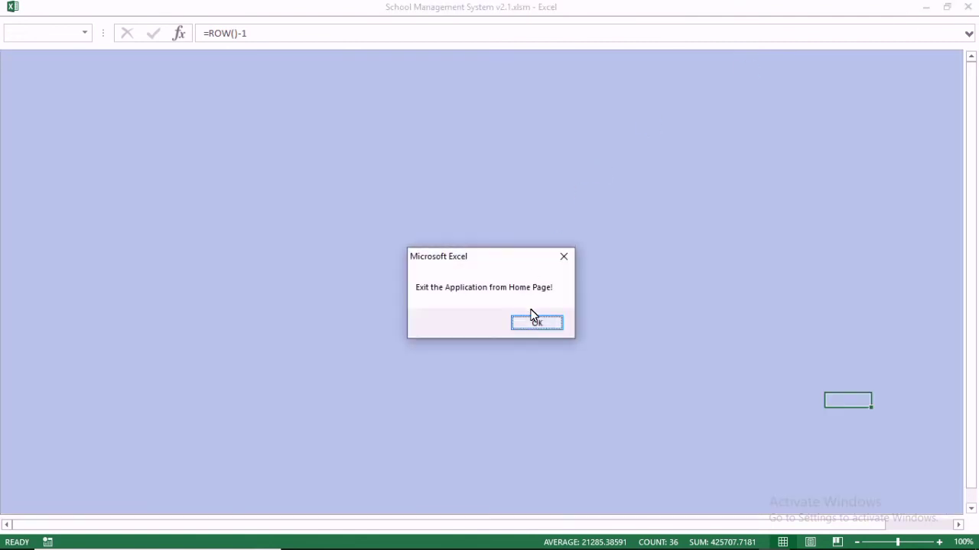